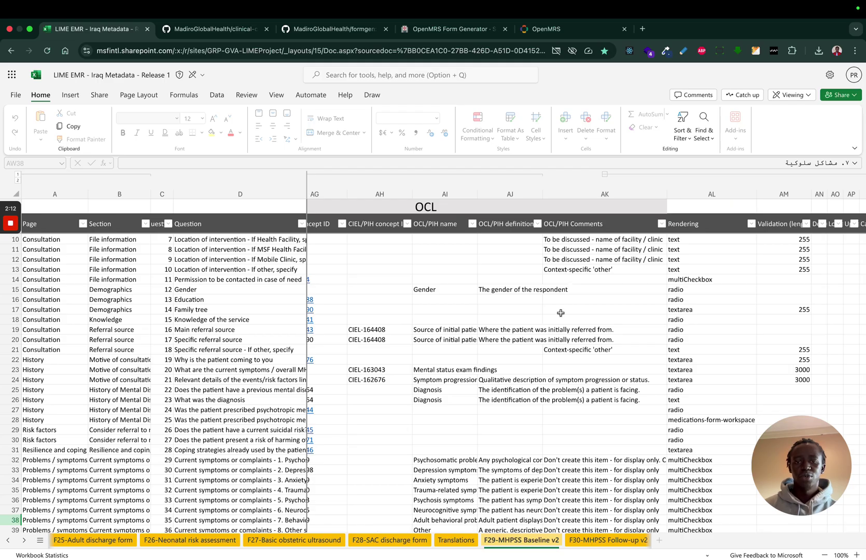
Step: Examine the F29-MHPSS Baseline v2 sheet's columns, from question labels and OCL mappings to rendering, skip logic and Arabic translations
scroll(500, 280, "left", 15)
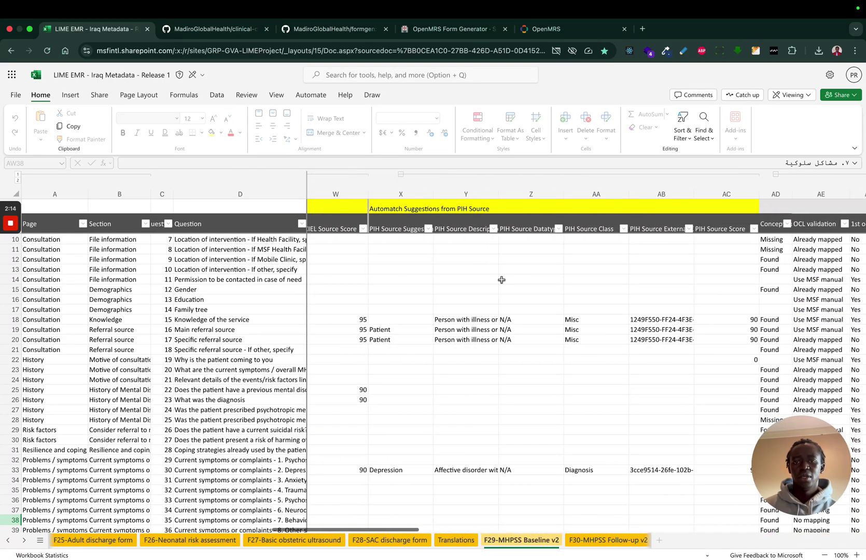
scroll(486, 280, "left", 10)
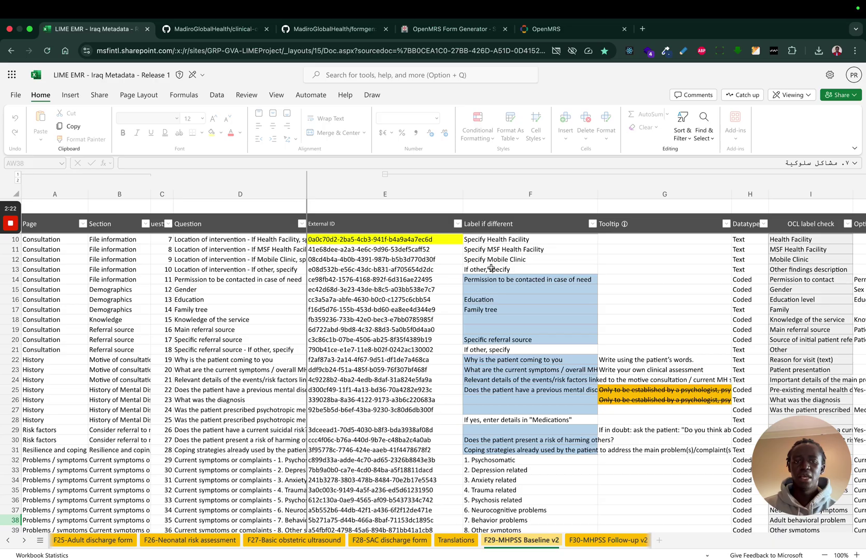
scroll(490, 267, "right", 6)
scroll(491, 267, "right", 3)
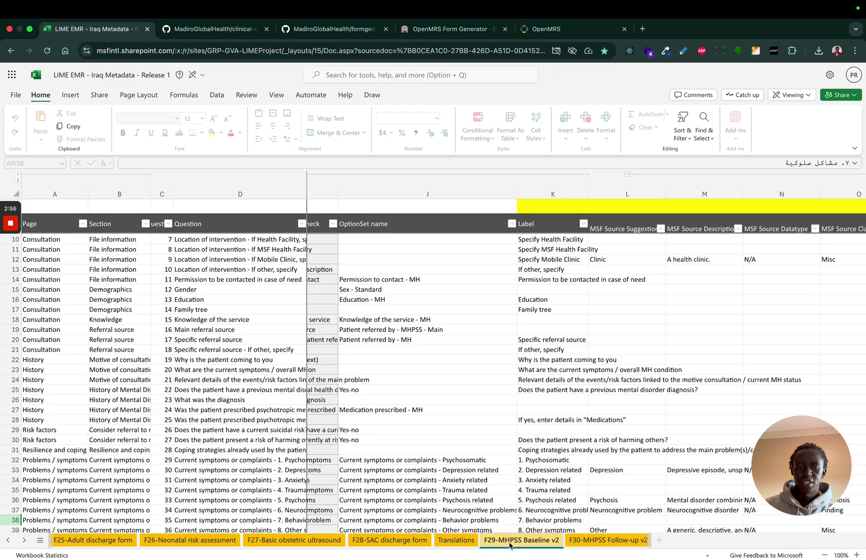
scroll(579, 316, "right", 3)
scroll(579, 316, "right", 10)
scroll(579, 317, "right", 10)
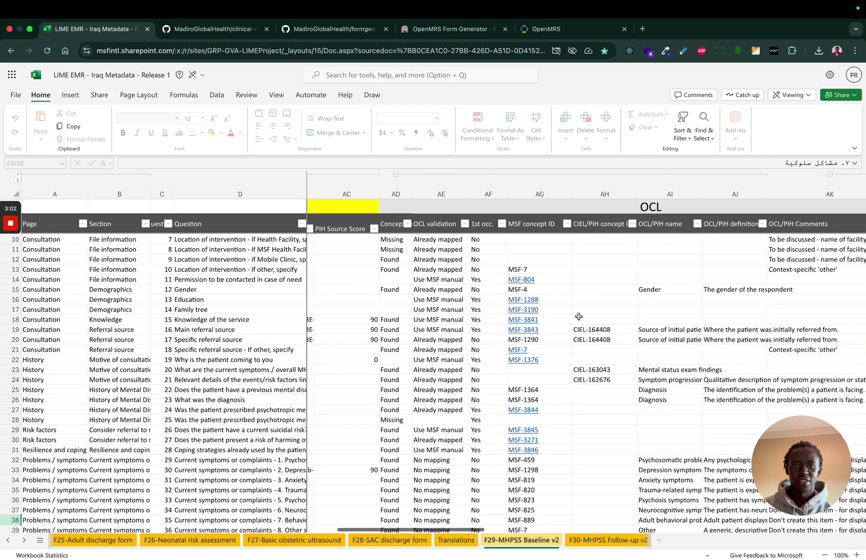
scroll(579, 317, "right", 10)
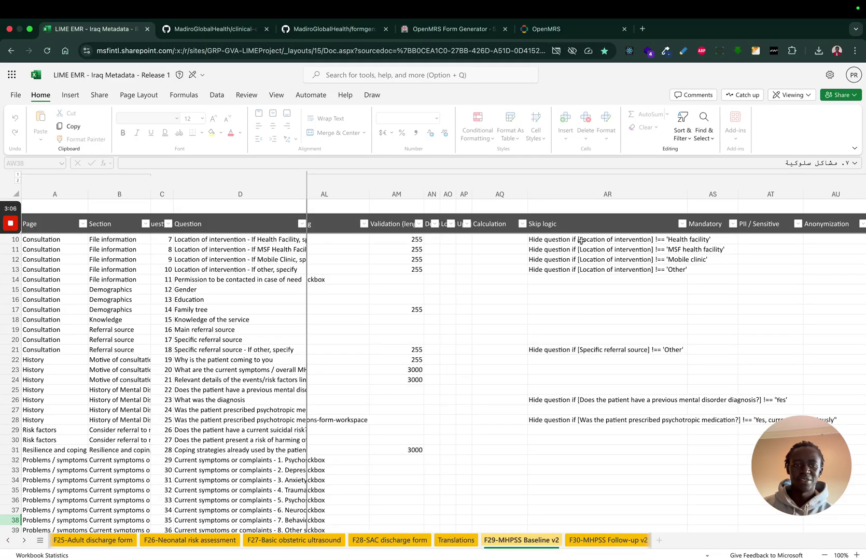
scroll(600, 274, "right", 8)
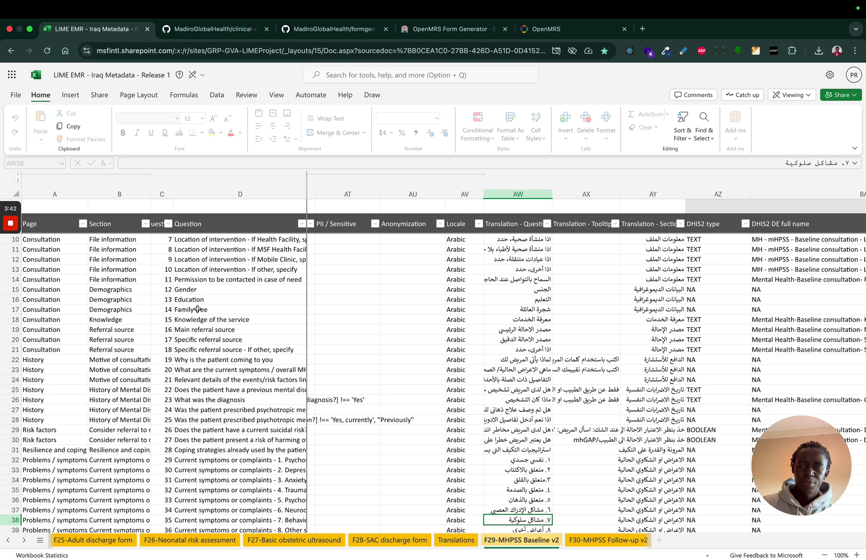
Step: Switch to the clinical-content-tools GitHub repository and read its README on the scripts, installation, configuration file and matcher.py usage
left_click(194, 31)
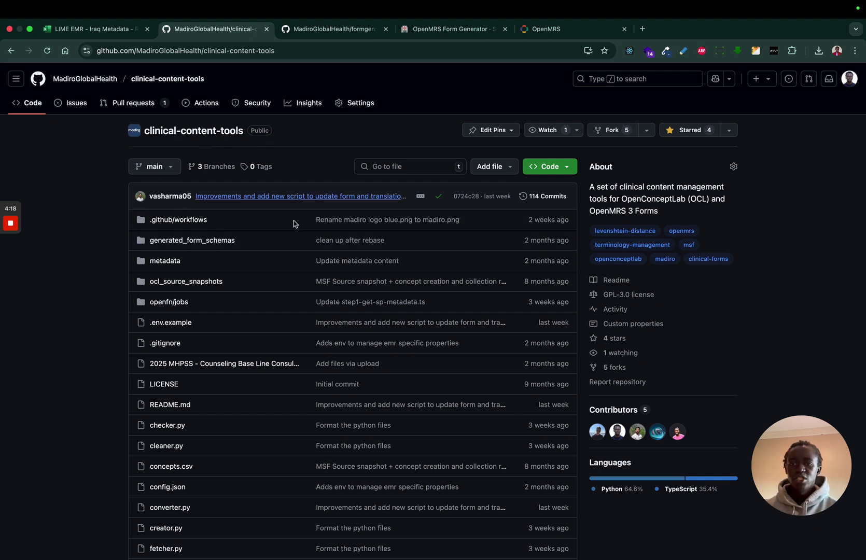
scroll(262, 309, "down", 15)
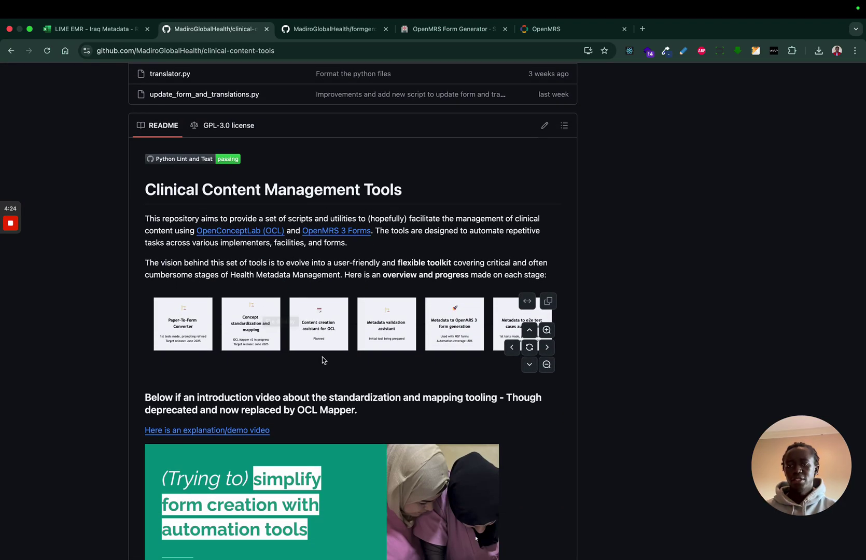
scroll(322, 368, "down", 15)
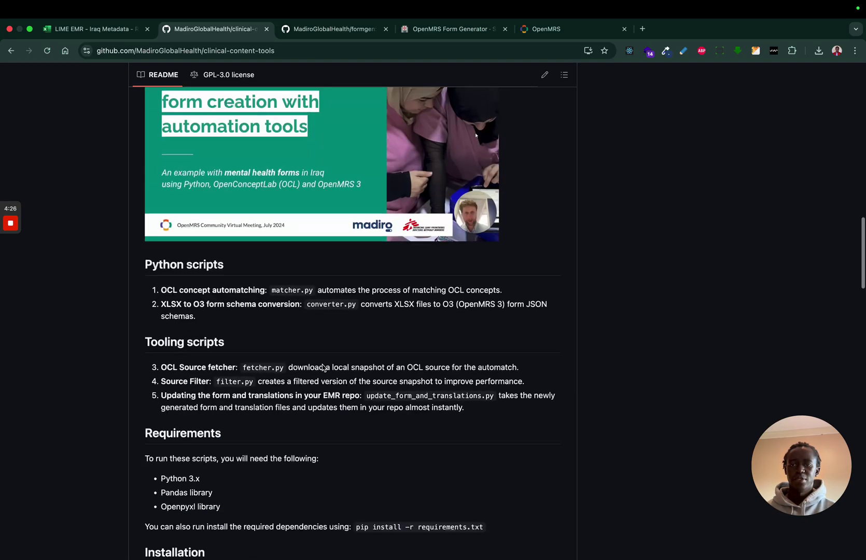
scroll(322, 368, "down", 17)
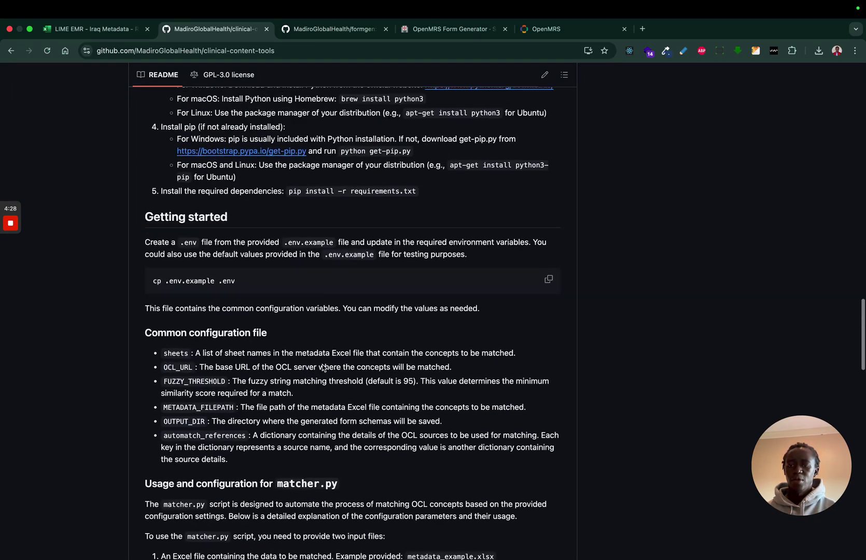
scroll(321, 368, "up", 5)
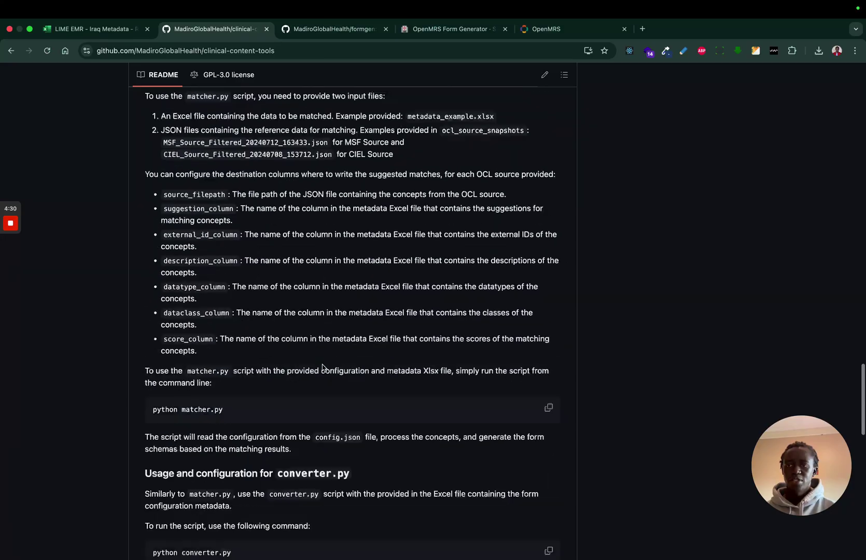
Step: Read the README's usage instructions for converter.py and update_form_and_translations.py, and revisit the matcher.py and common configuration sections
scroll(322, 368, "down", 15)
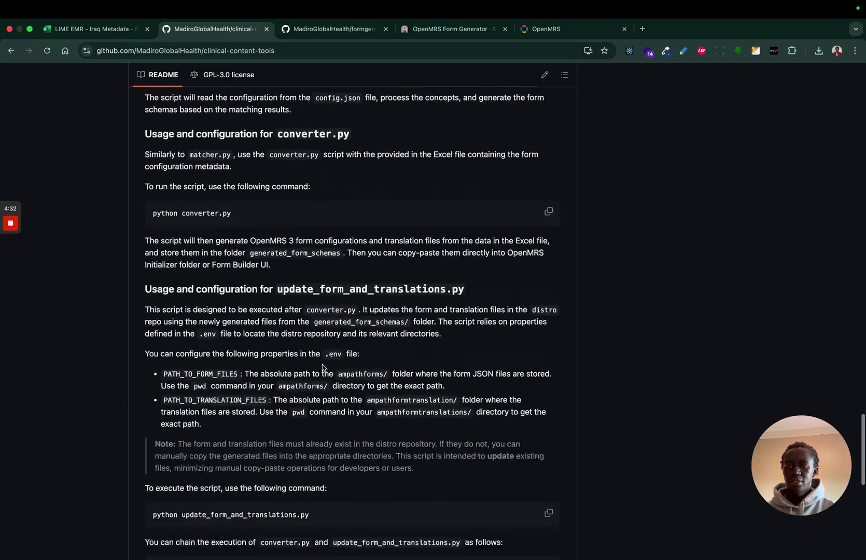
scroll(322, 367, "up", 5)
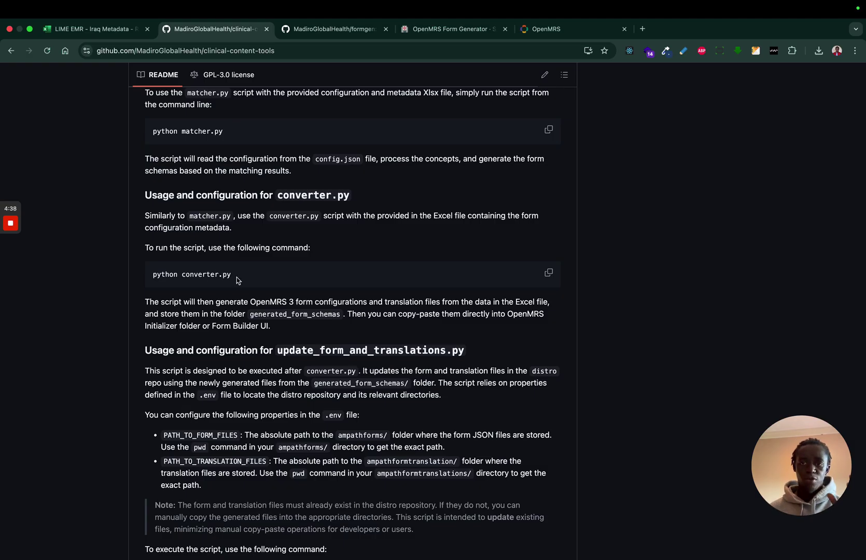
scroll(237, 277, "down", 5)
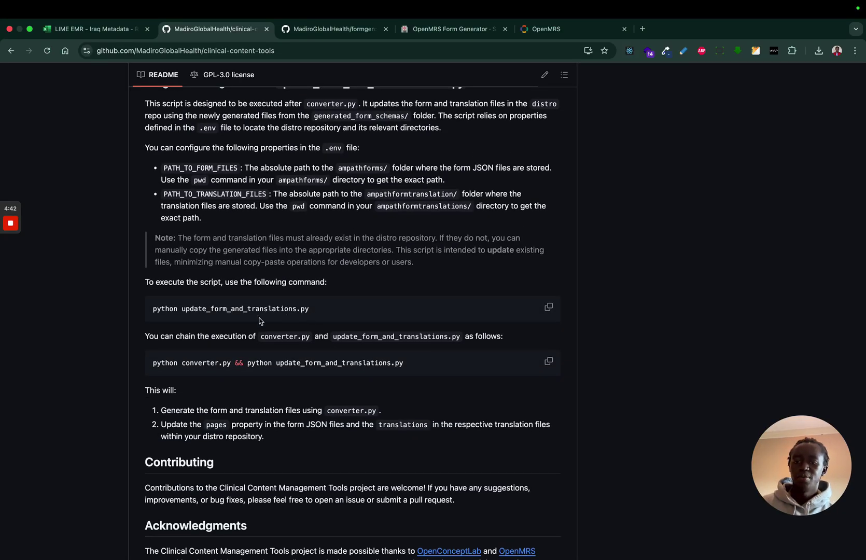
scroll(259, 322, "down", 3)
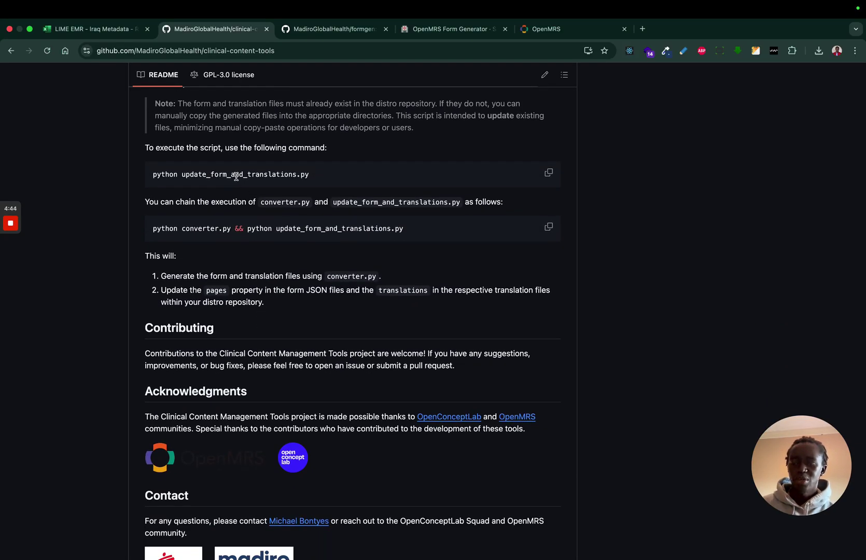
scroll(335, 278, "down", 1)
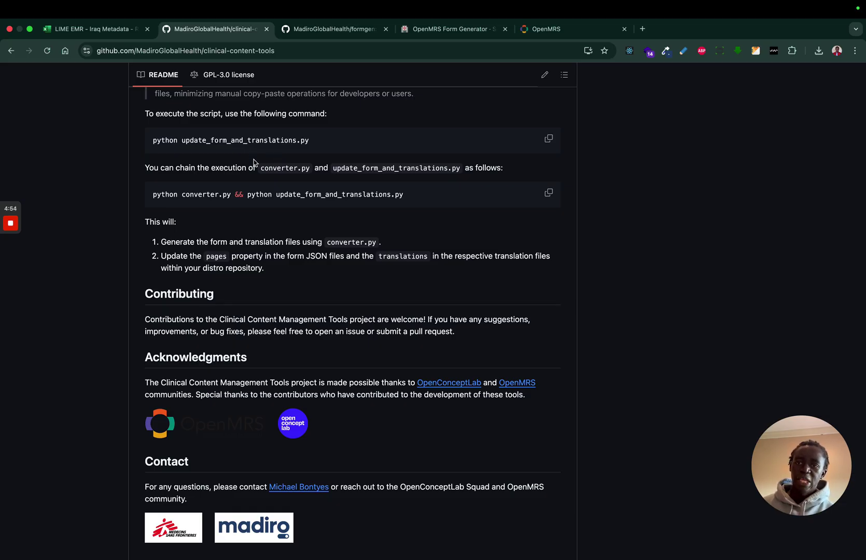
scroll(253, 162, "down", 1)
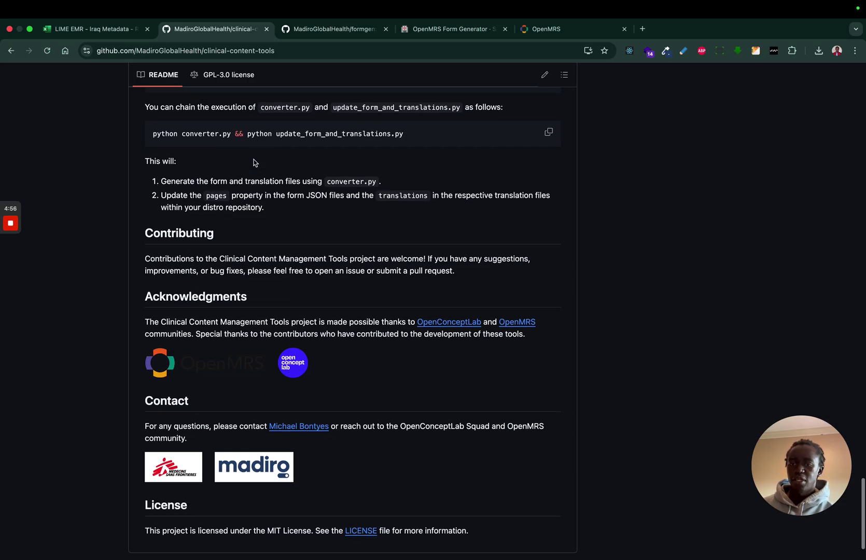
scroll(254, 160, "up", 10)
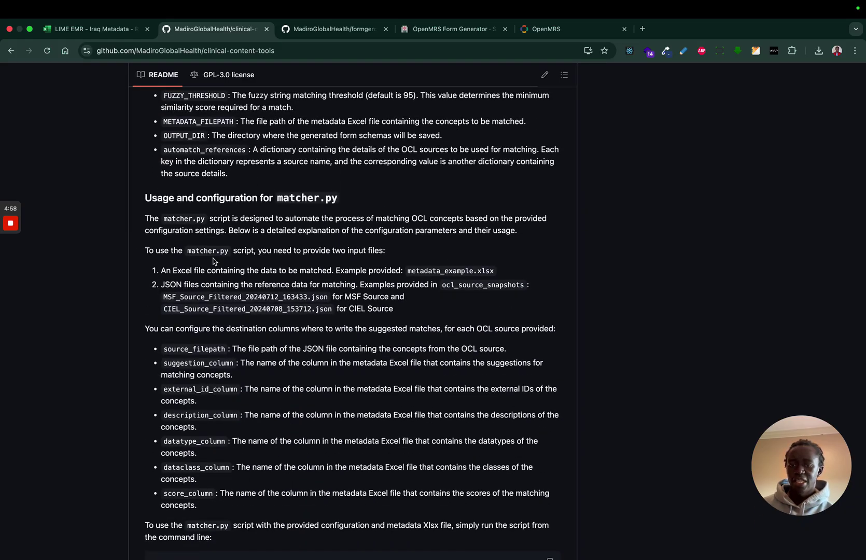
scroll(216, 262, "up", 5)
scroll(289, 230, "up", 5)
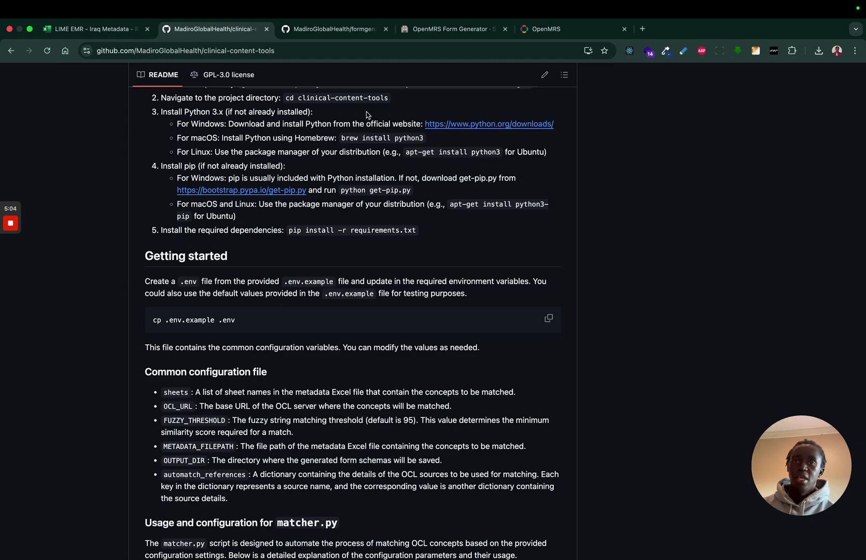
Step: View the presentation's useful links slide, and bring up the formgen GitHub repository and the OpenMRS 3 Form Generator web app
left_click(102, 32)
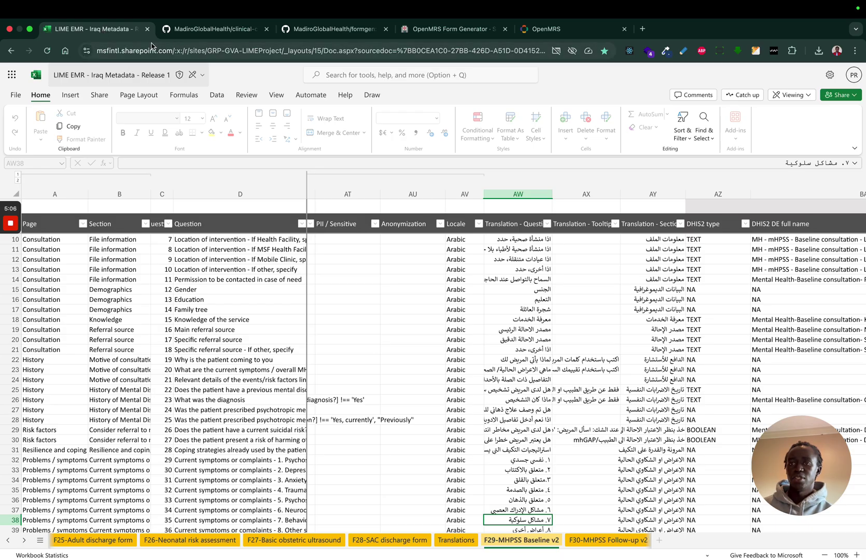
key("ctrl+Left")
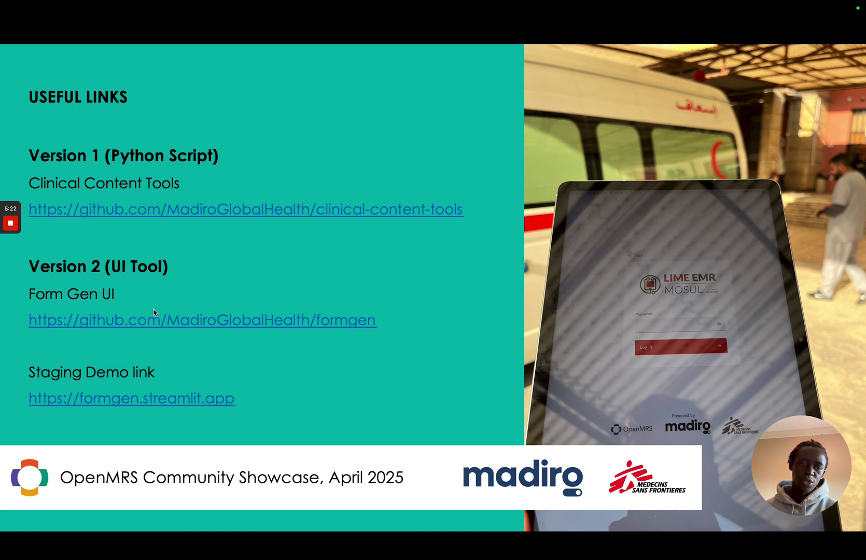
key("ctrl+Right")
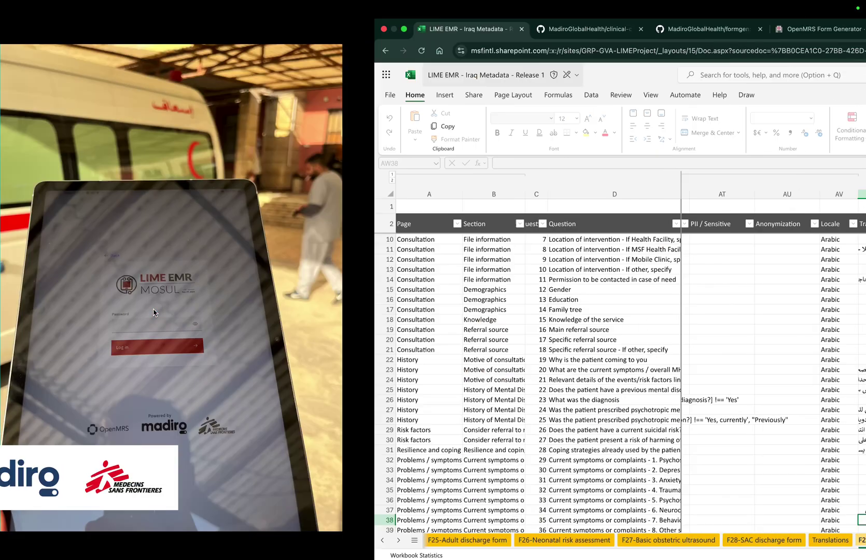
left_click(300, 30)
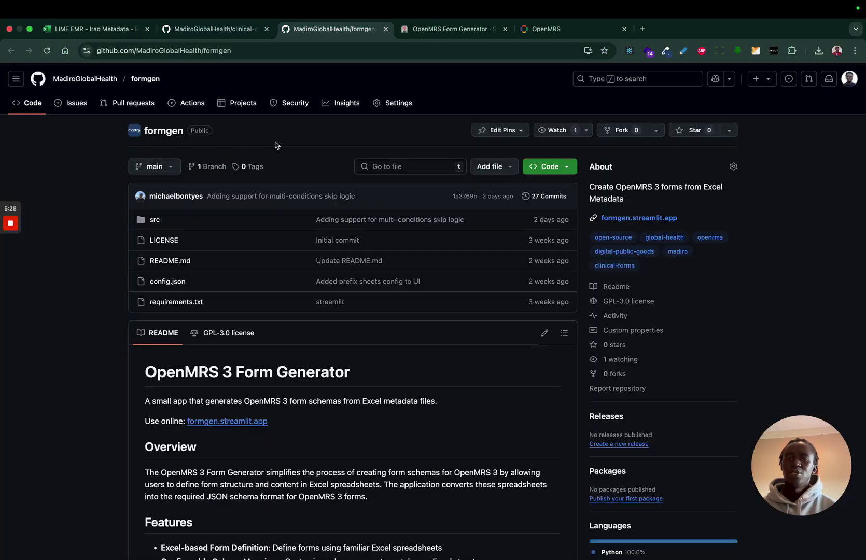
left_click(443, 32)
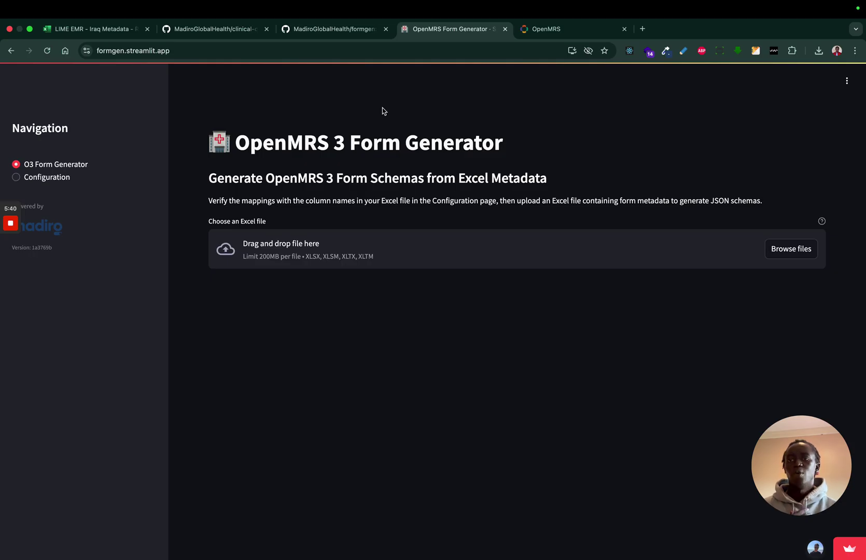
Step: Return to the Iraq metadata workbook and review the DHIS2, translation, skip logic, validation and rendering column headers
left_click(100, 32)
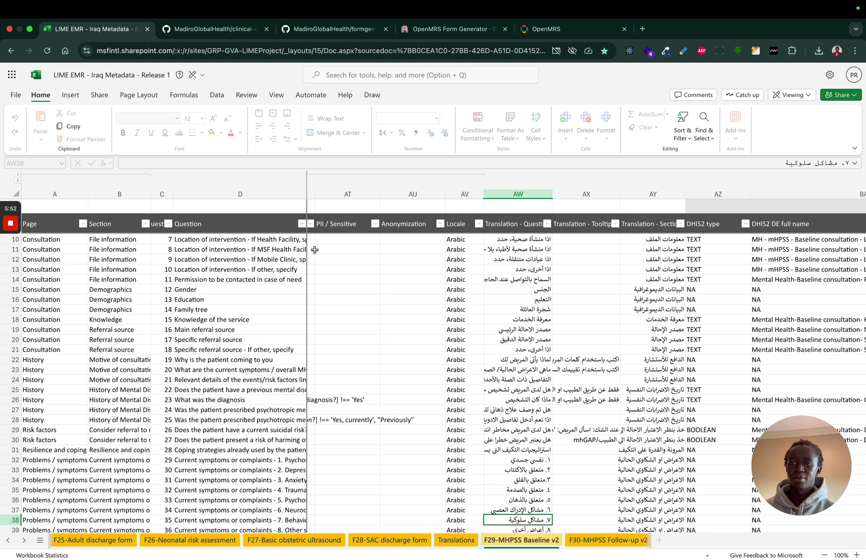
scroll(643, 233, "right", 2)
scroll(646, 232, "right", 2)
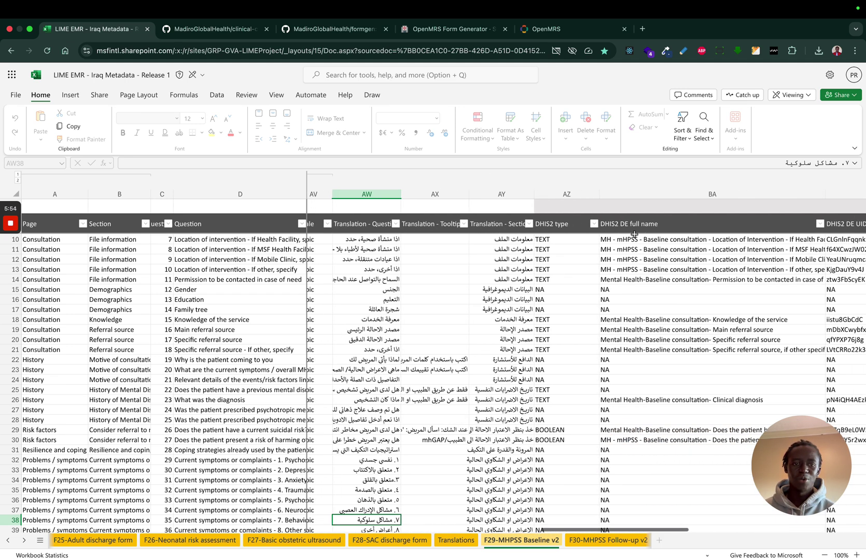
scroll(613, 224, "left", 8)
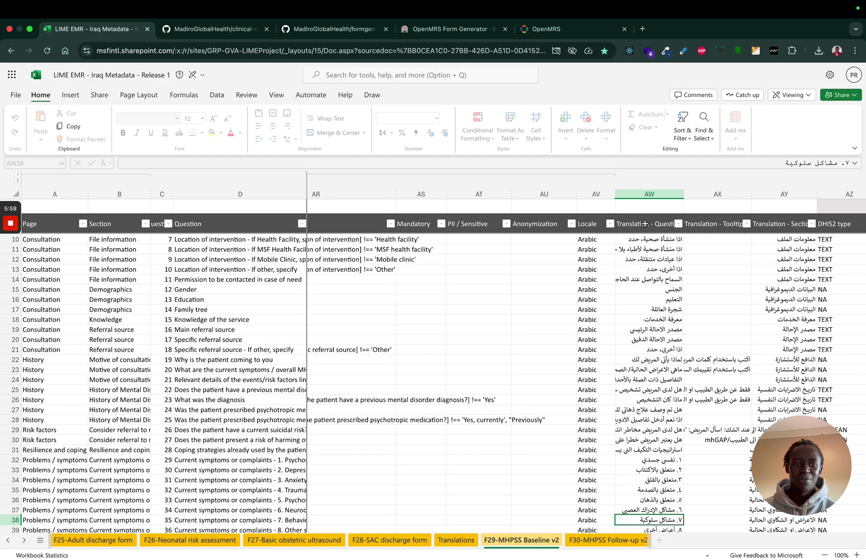
scroll(643, 224, "left", 6)
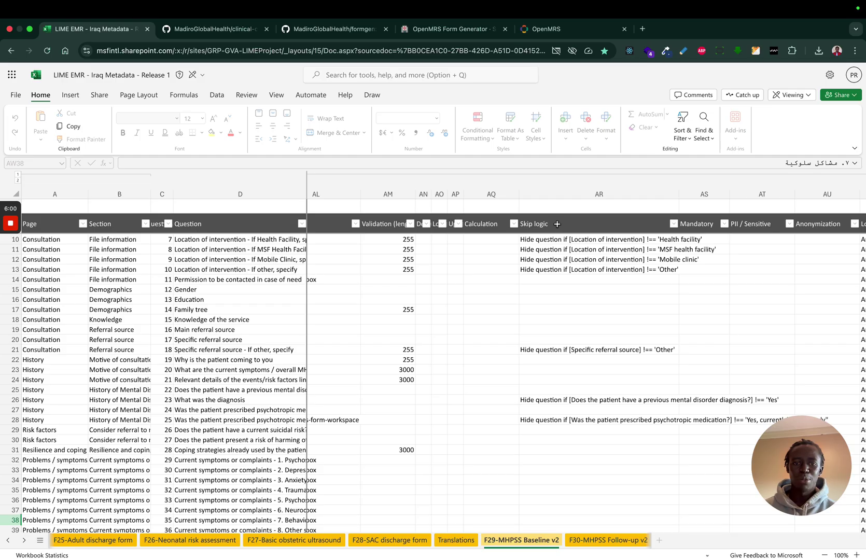
scroll(542, 227, "left", 5)
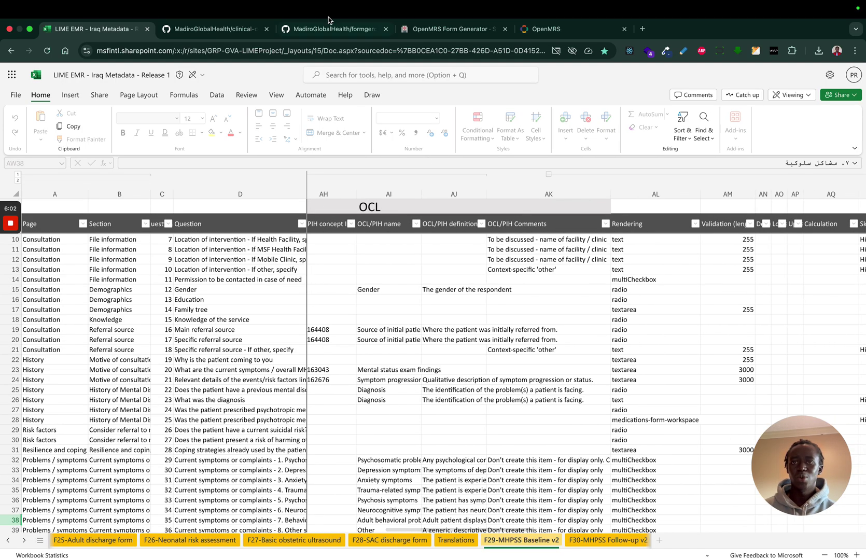
Step: Open the Configuration page in OpenMRS 3 Form Generator and review the Excel column mappings, including the Label Column field
left_click(438, 29)
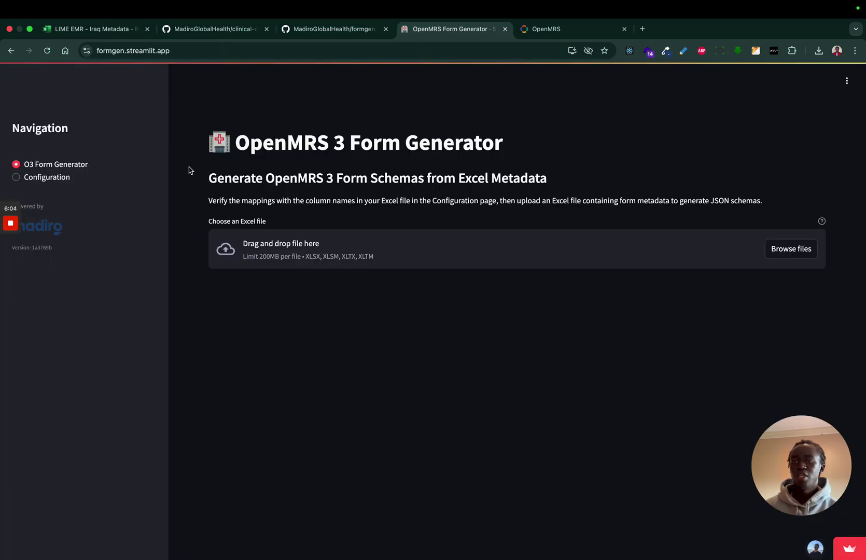
left_click(51, 178)
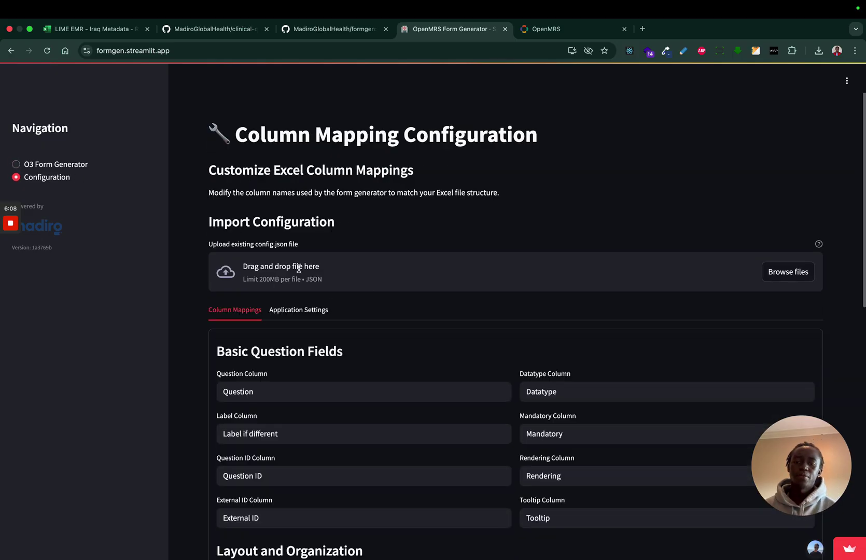
scroll(330, 304, "down", 2)
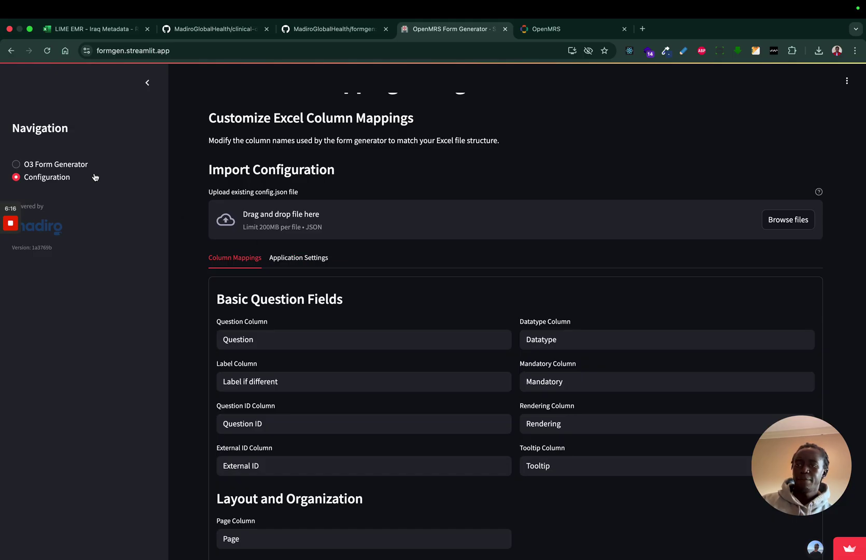
scroll(368, 254, "down", 1)
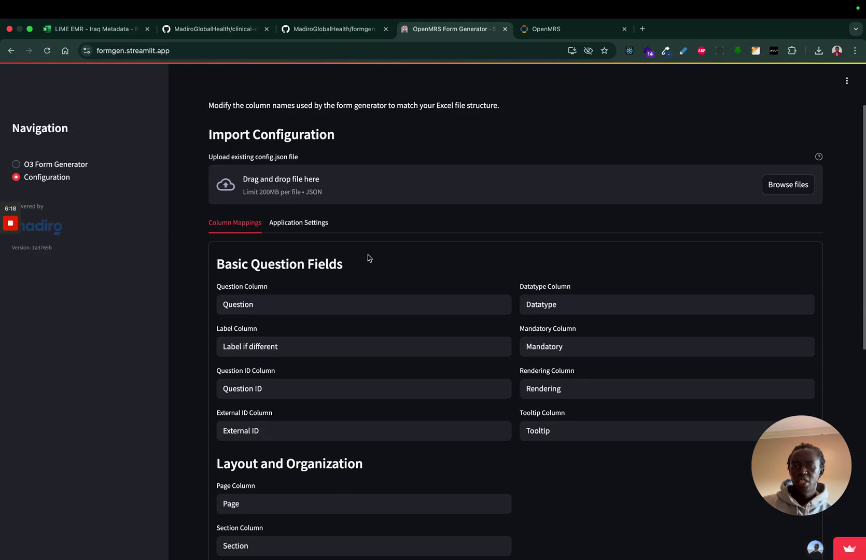
scroll(367, 255, "down", 1)
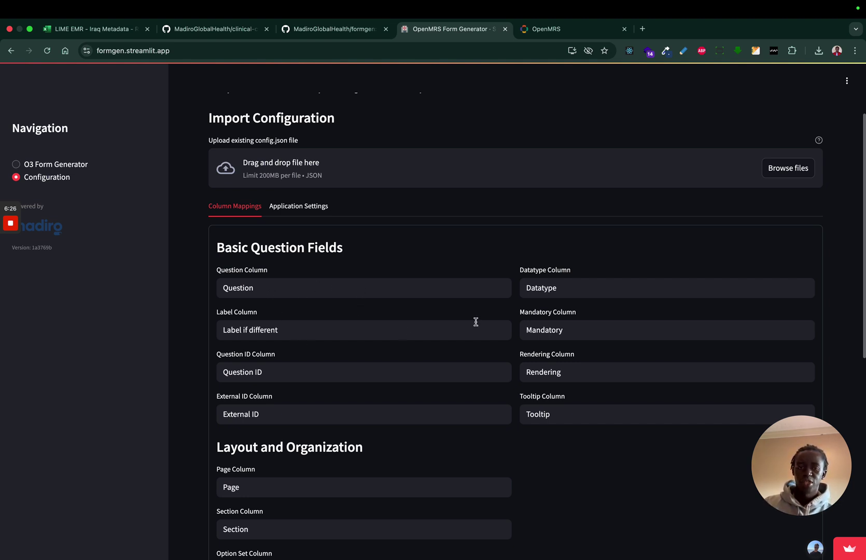
left_click(286, 331)
scroll(442, 435, "down", 3)
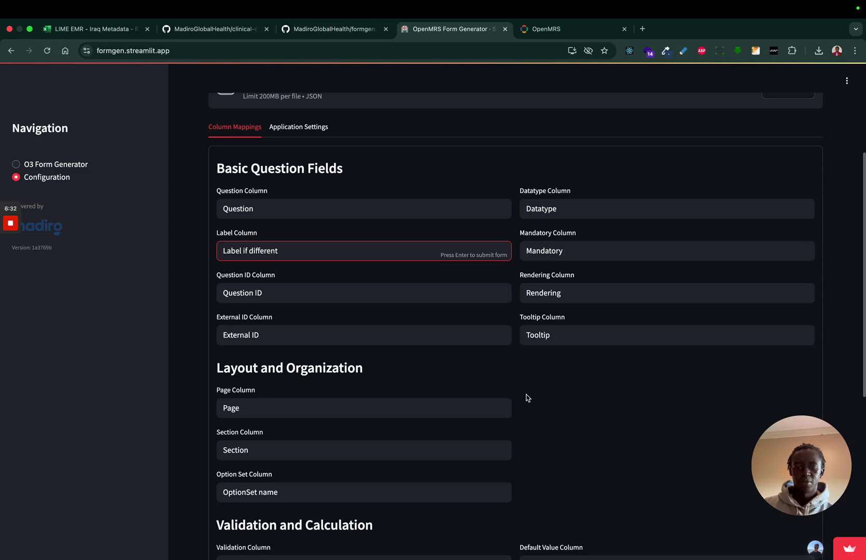
Step: Review the remaining column mappings for layout, validation and translation, and check the sheet filter prefix in the application settings
scroll(527, 395, "down", 4)
scroll(433, 352, "down", 3)
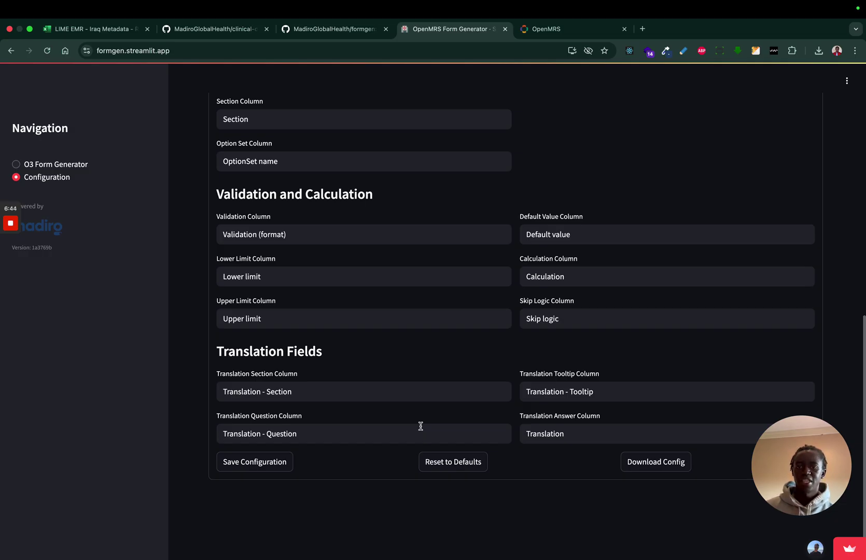
scroll(450, 332, "up", 10)
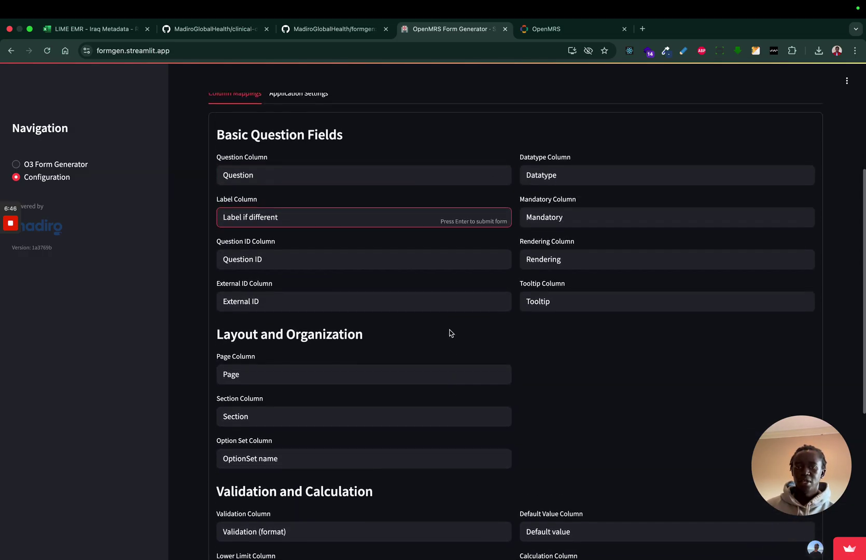
scroll(450, 333, "up", 6)
scroll(412, 218, "up", 2)
left_click(315, 315)
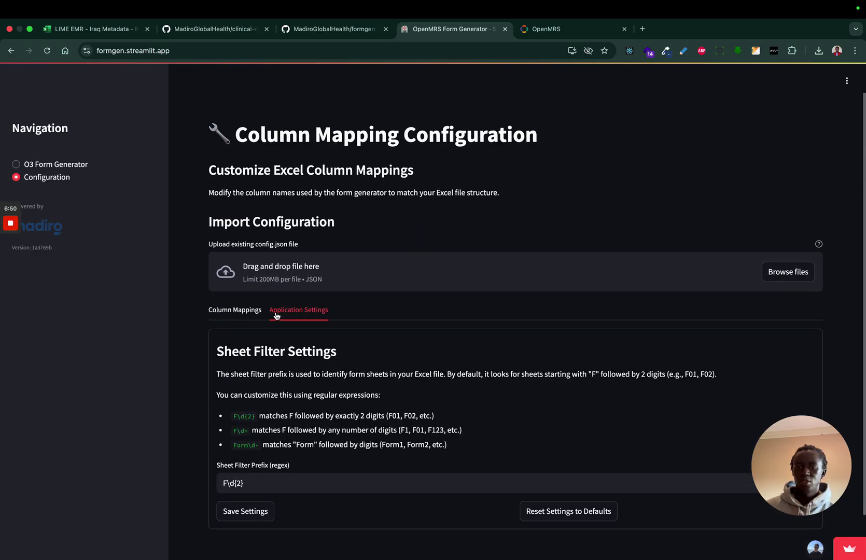
left_click(232, 315)
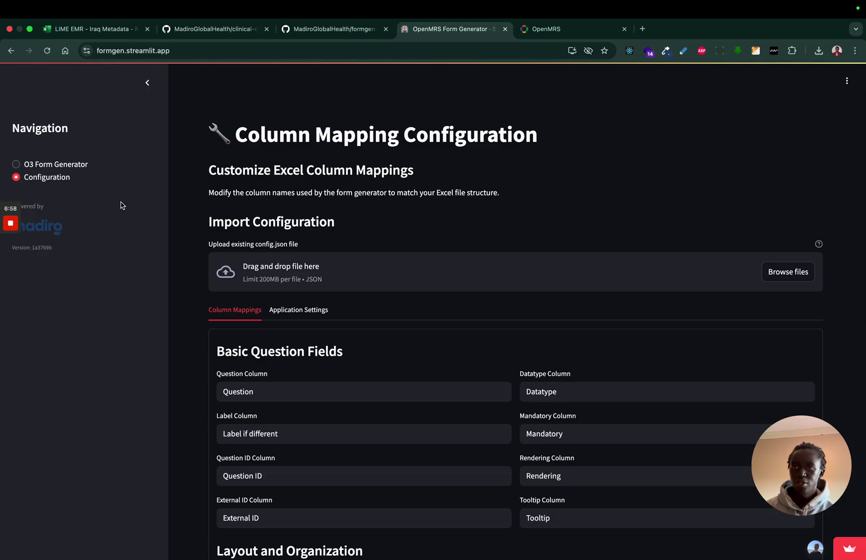
Step: Upload the workbook LIME EMR - Iraq Metadata - Release 1.xlsx from Downloads on the O3 Form Generator page
left_click(50, 165)
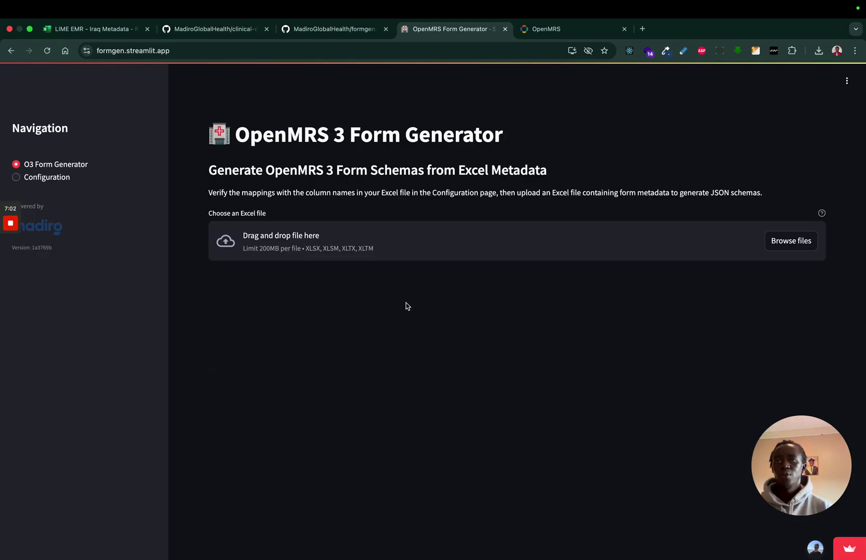
left_click(82, 29)
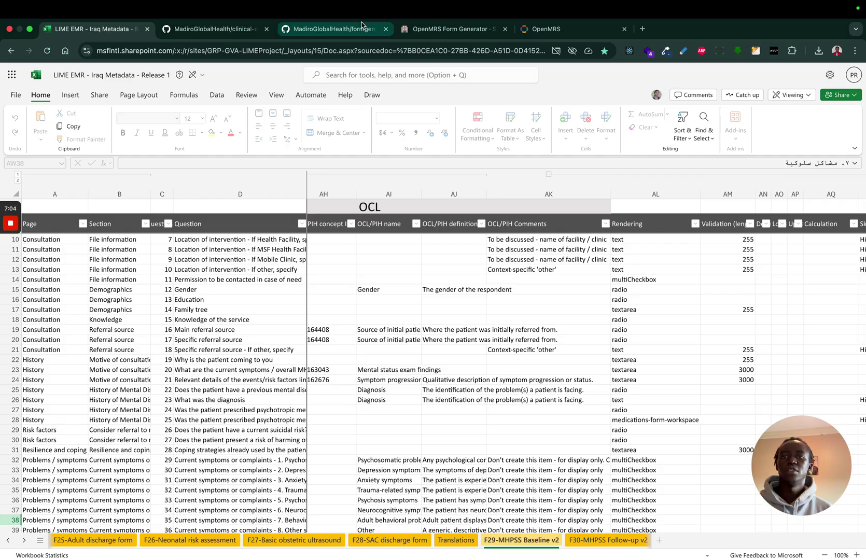
left_click(421, 32)
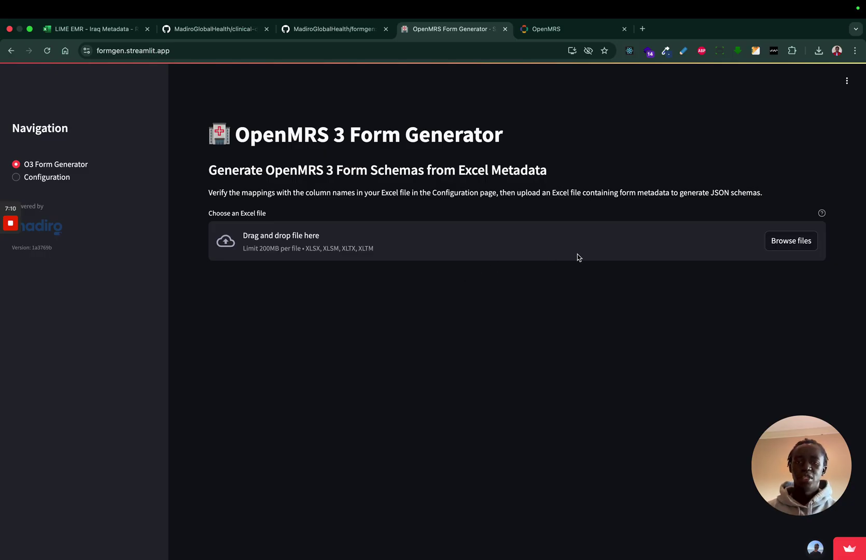
left_click(787, 245)
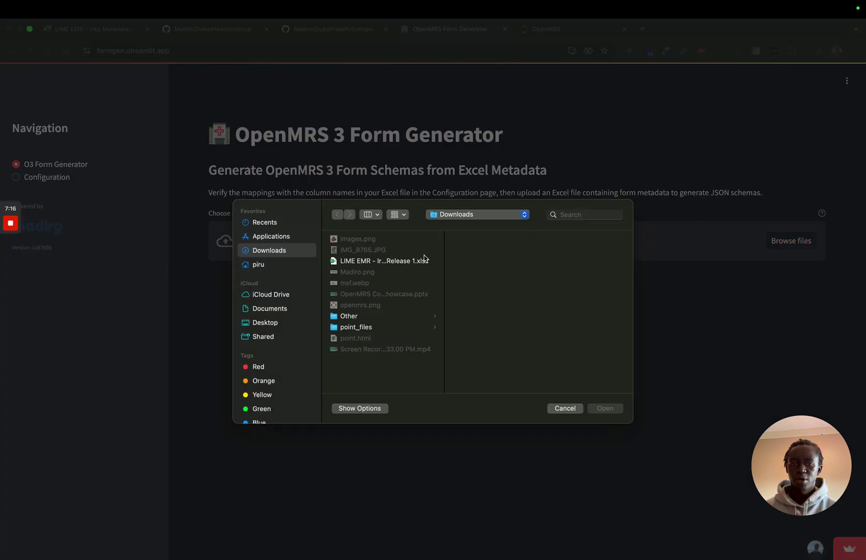
left_click(377, 262)
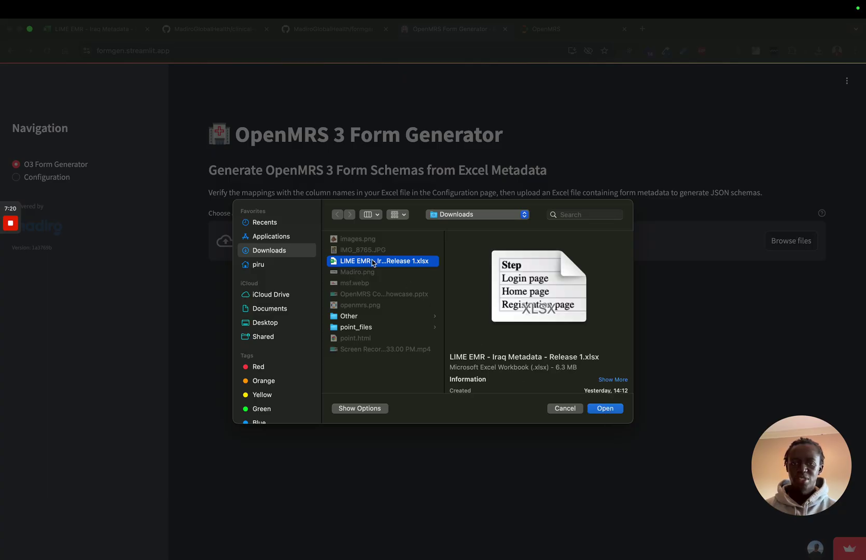
left_click(601, 409)
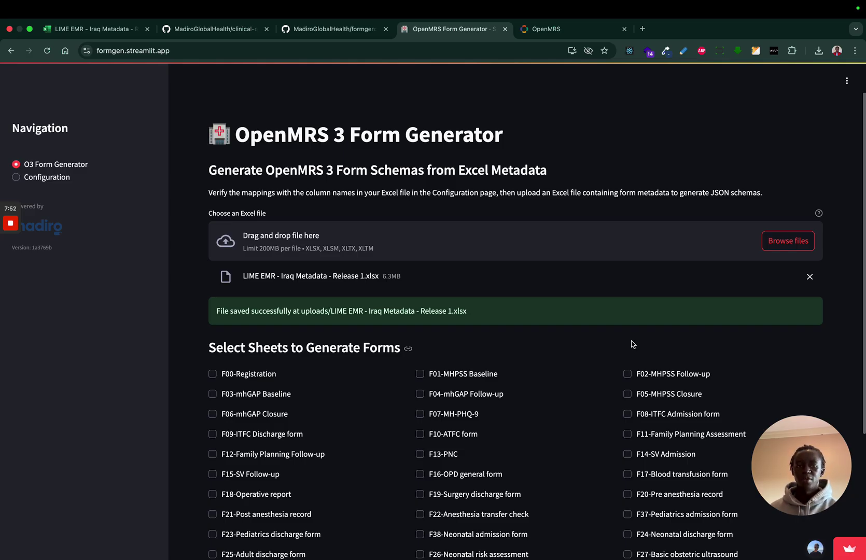
Step: Generate forms from the F31-mhGAP Baseline v2 and F32-mhGAP Follow-up v2 sheets
scroll(633, 344, "down", 1)
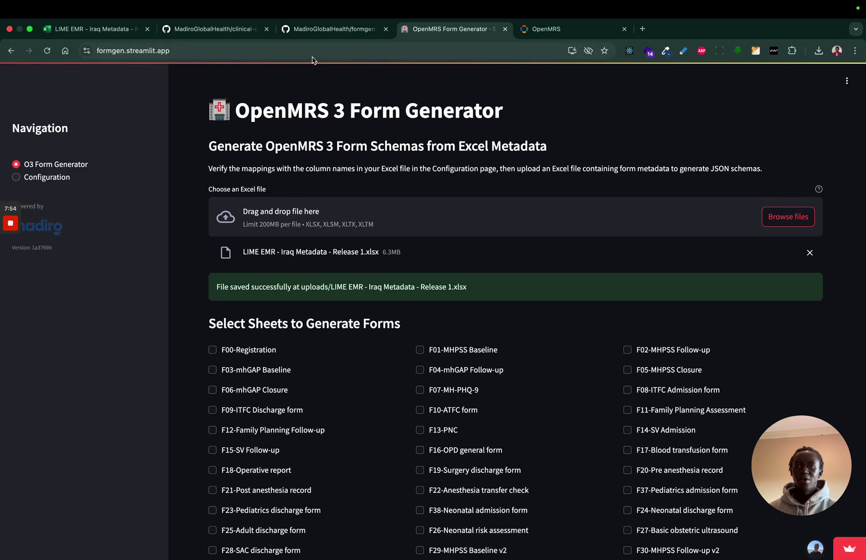
scroll(350, 273, "down", 5)
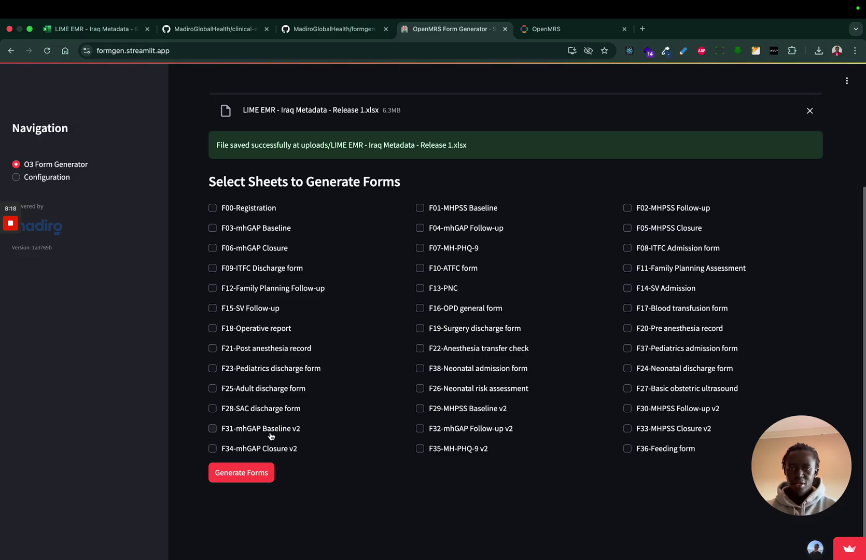
left_click(213, 431)
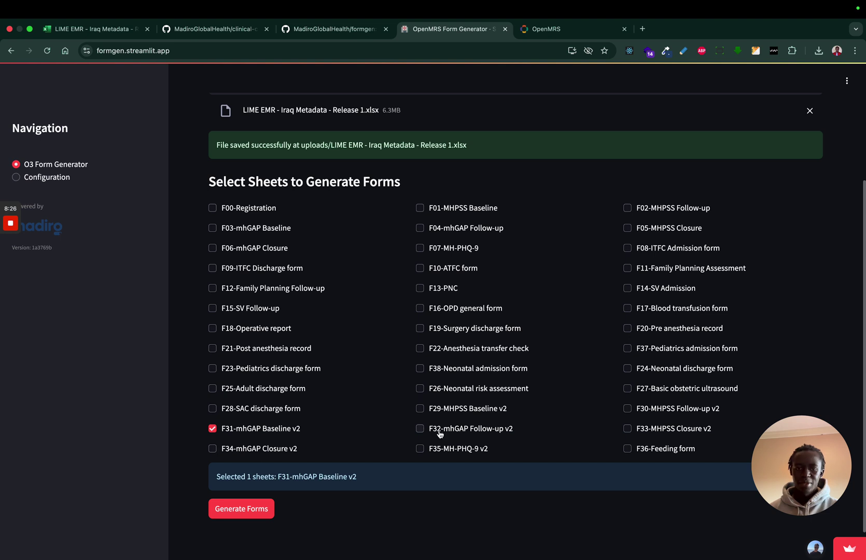
left_click(420, 429)
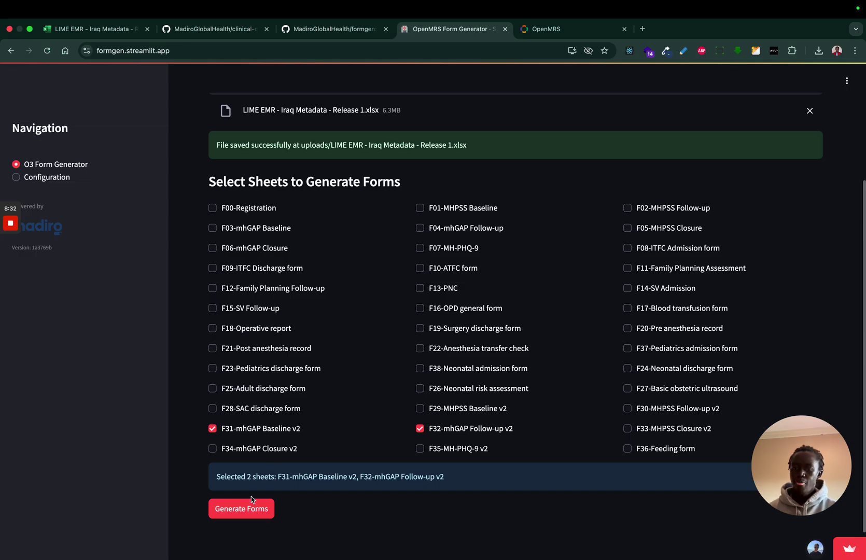
left_click(238, 512)
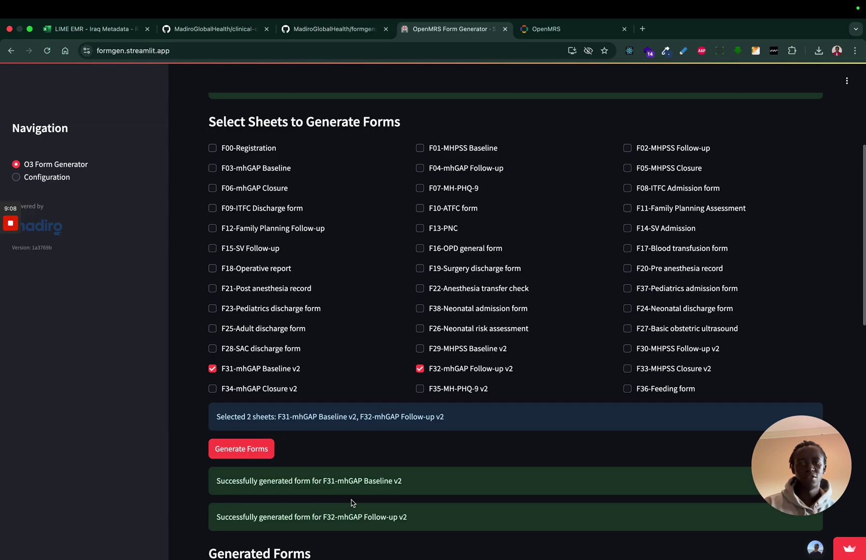
Step: Review the question, answer, page and section statistics and the missing optionSets notices of both generated forms
scroll(351, 503, "down", 5)
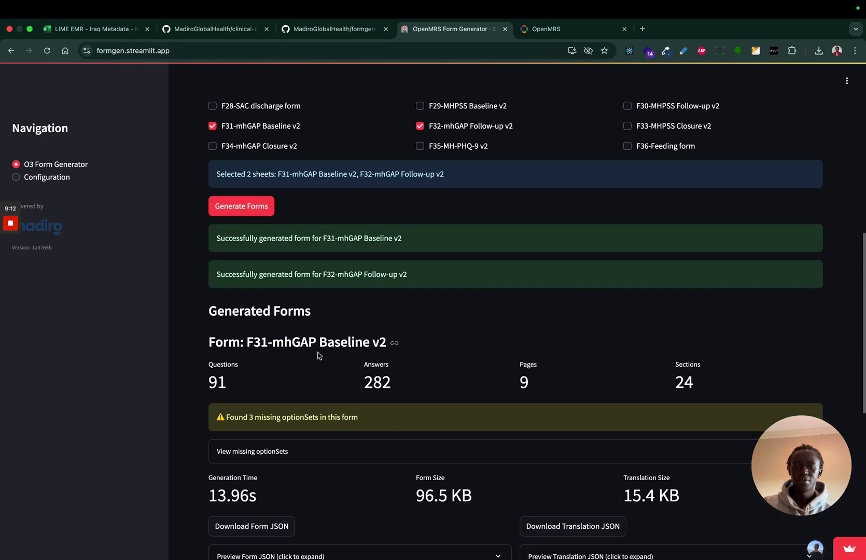
scroll(353, 393, "down", 3)
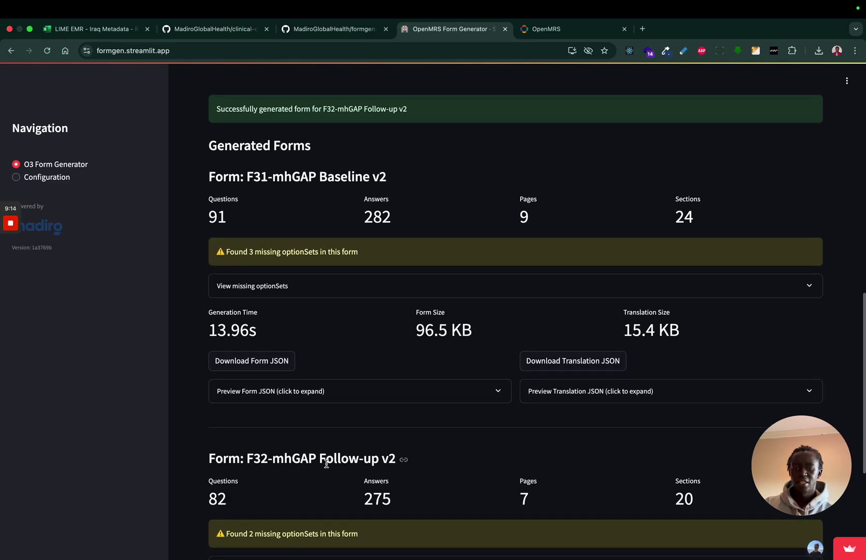
scroll(327, 465, "down", 5)
scroll(326, 466, "up", 4)
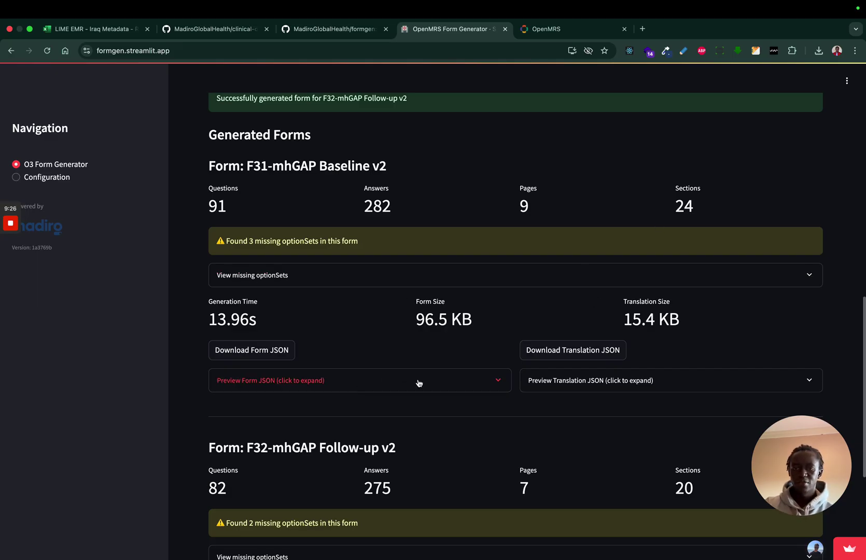
Step: Expand the form JSON and translation JSON previews of F31-mhGAP Baseline v2 and examine their contents
left_click(495, 381)
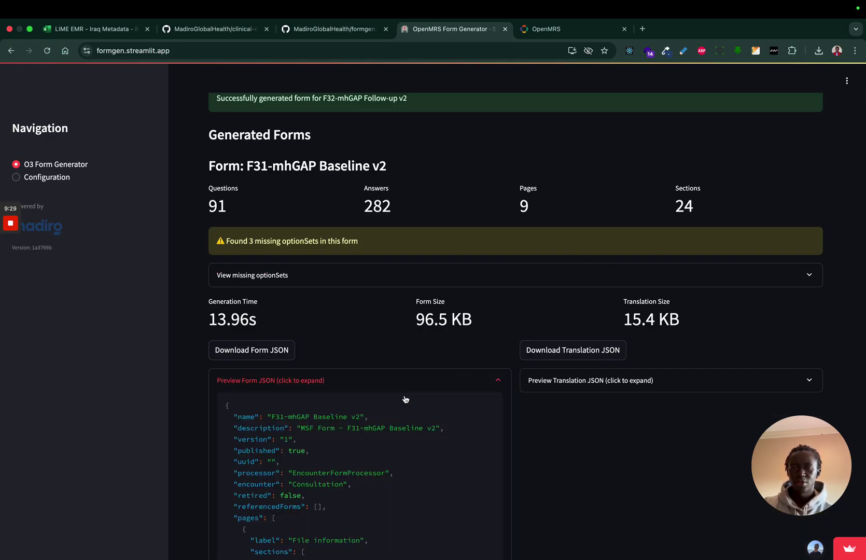
left_click(675, 381)
scroll(719, 318, "down", 5)
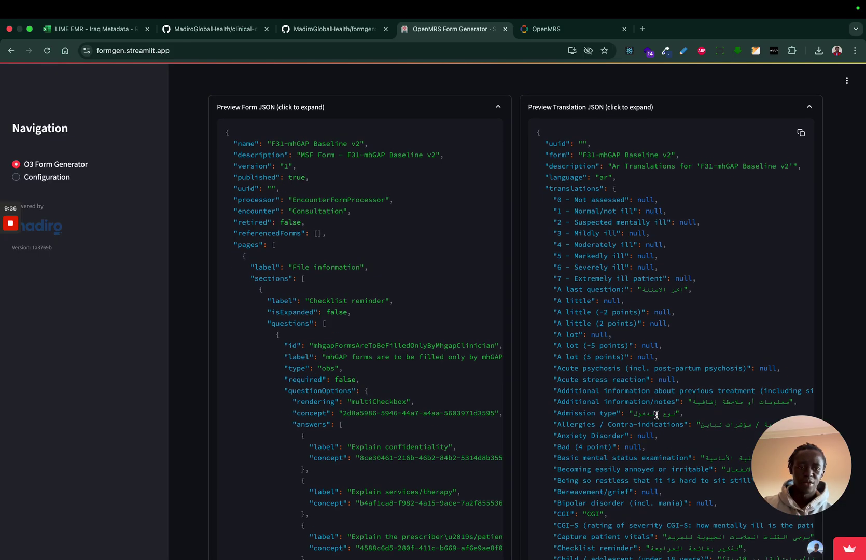
scroll(656, 415, "down", 2)
scroll(433, 361, "up", 6)
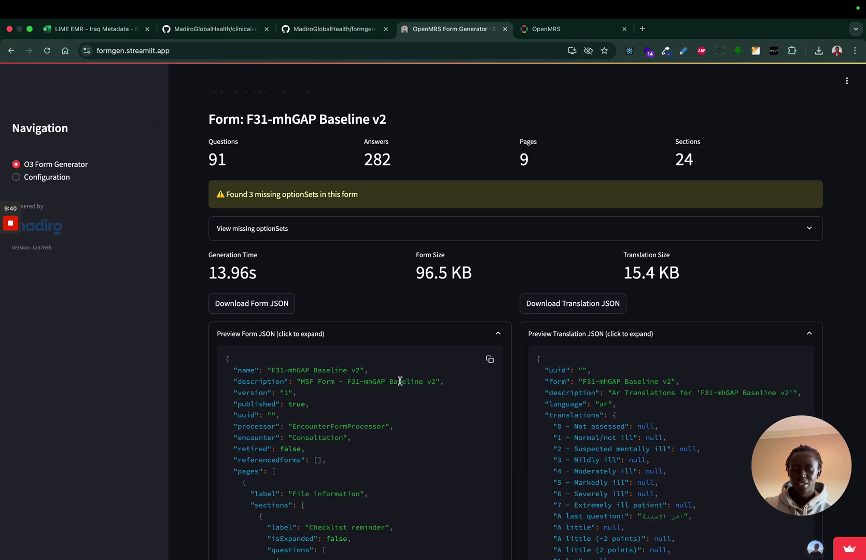
Step: Copy the F31-mhGAP Baseline v2 form JSON into the schema editor of a new form in the OpenMRS Form Builder and render it
scroll(405, 285, "down", 2)
mouse_move(441, 304)
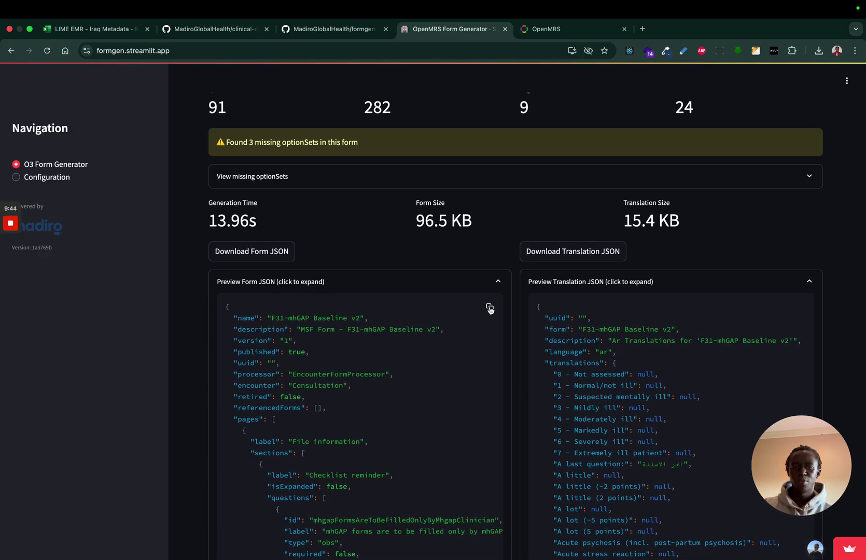
left_click(257, 254)
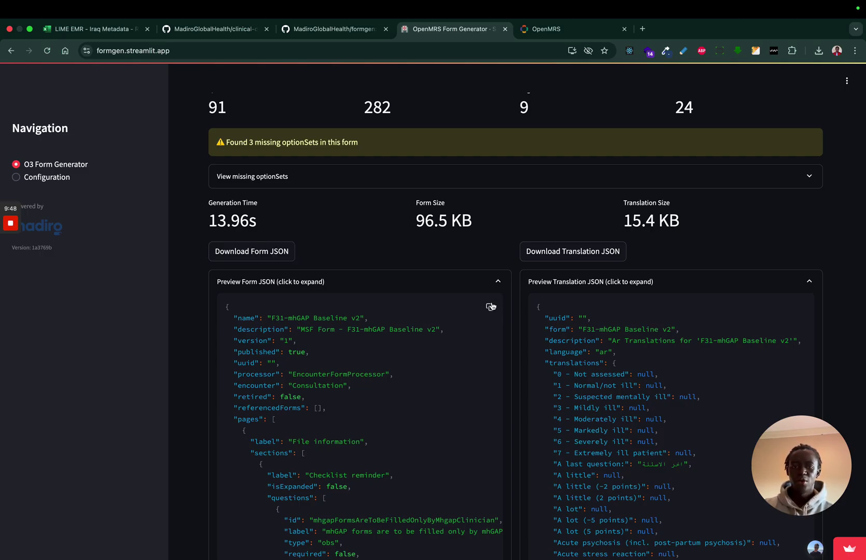
left_click(547, 32)
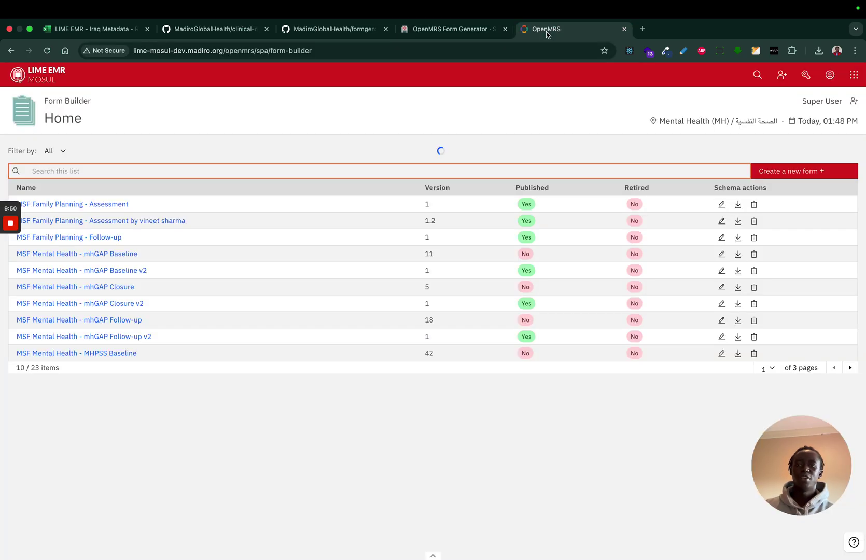
left_click(801, 172)
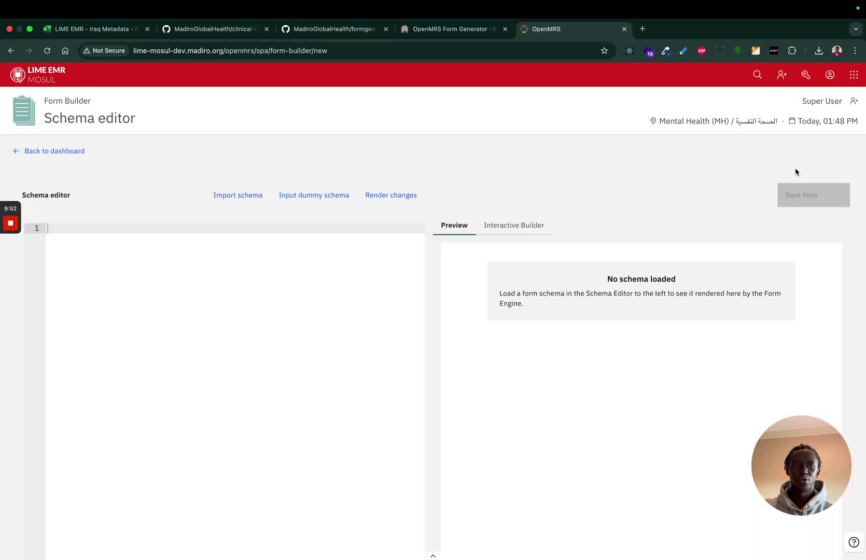
left_click(92, 237)
key("super+v")
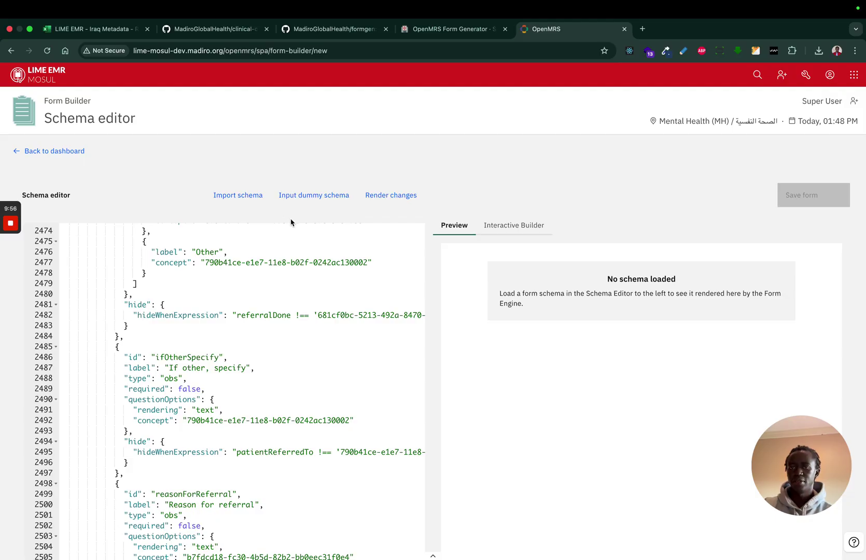
left_click(386, 201)
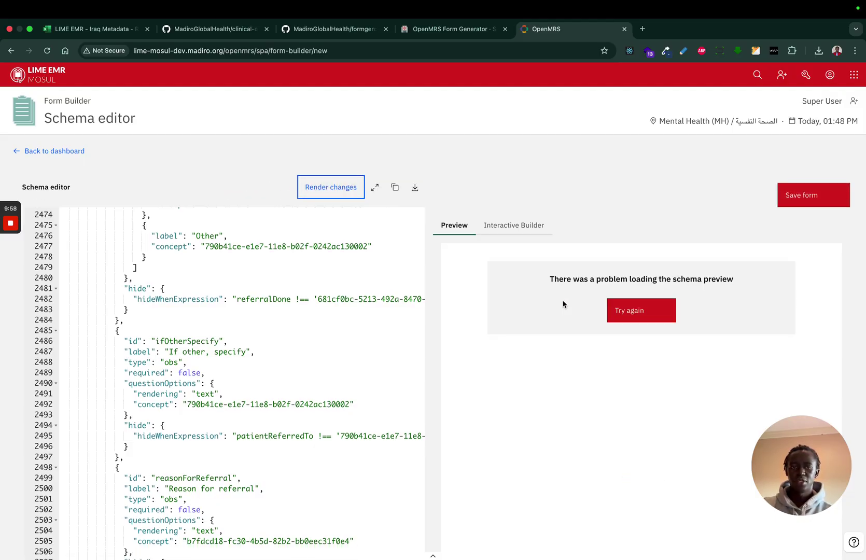
Step: Examine the question definitions and hide expressions in the later part of the pasted schema
left_click(258, 339)
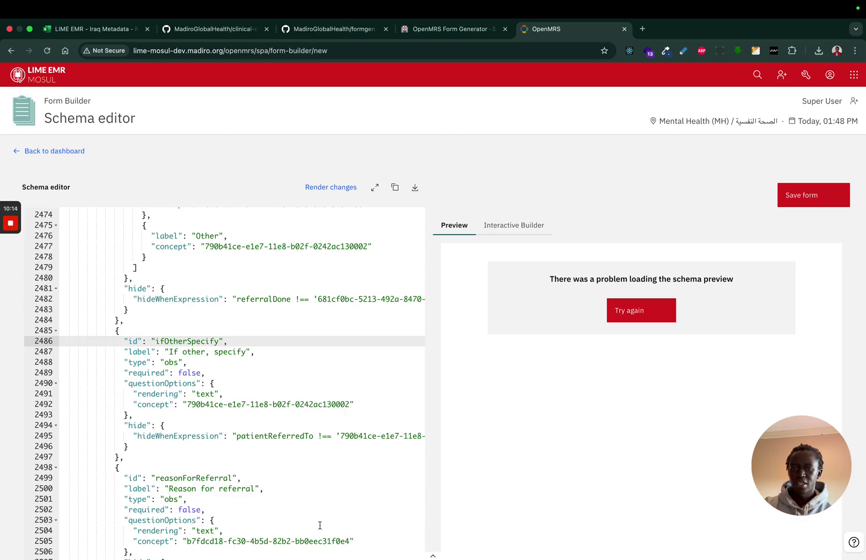
scroll(327, 390, "down", 4)
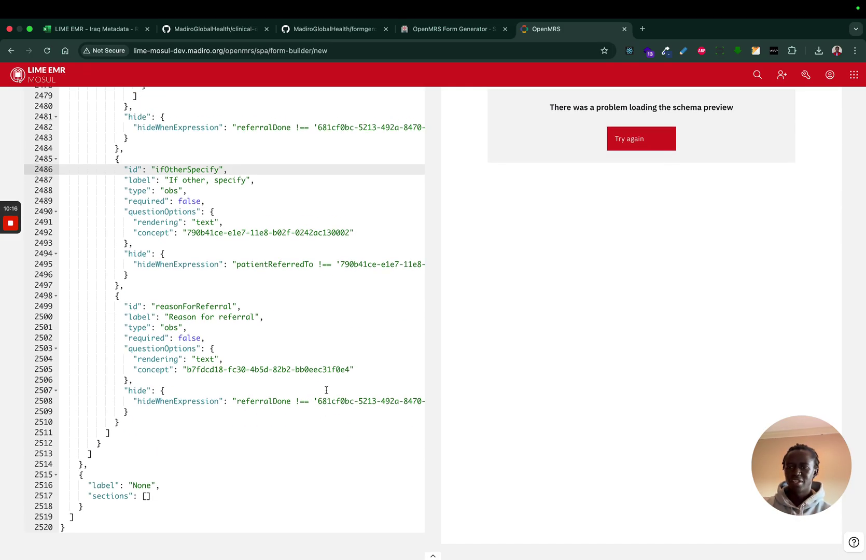
scroll(333, 302, "up", 20)
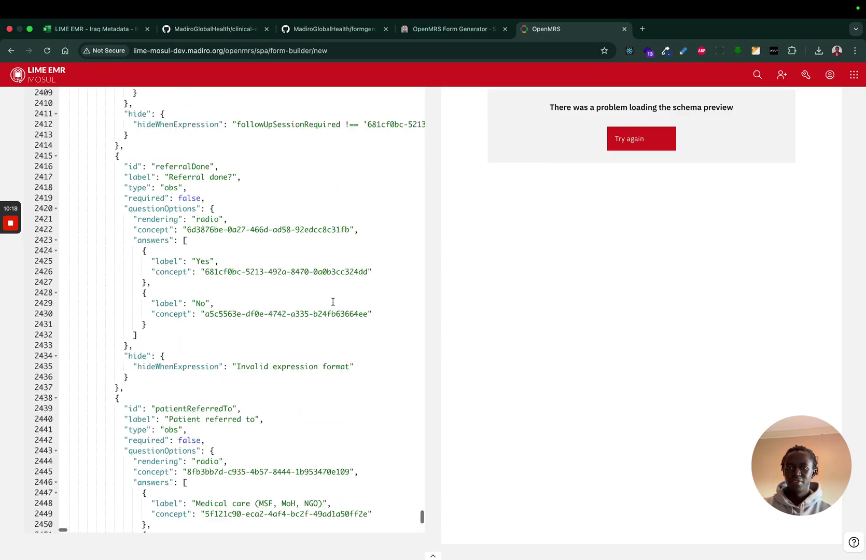
scroll(333, 302, "up", 10)
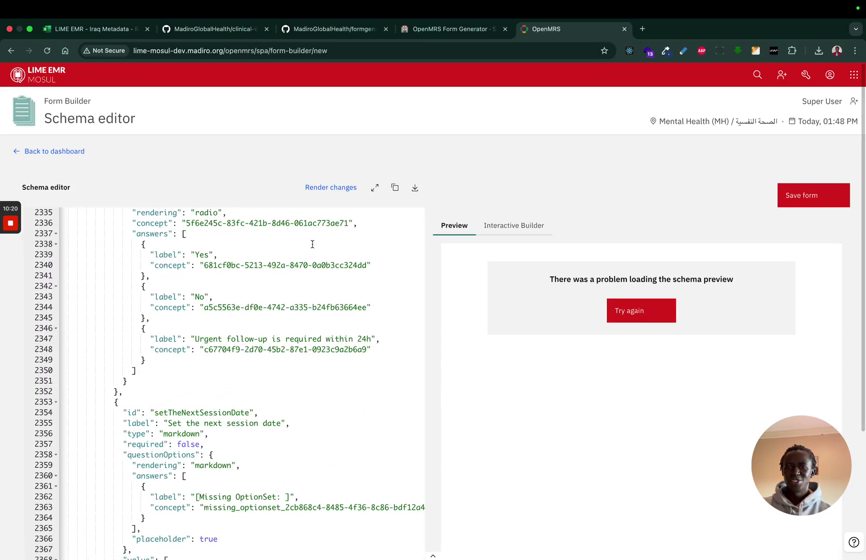
scroll(303, 264, "up", 20)
left_click(303, 300)
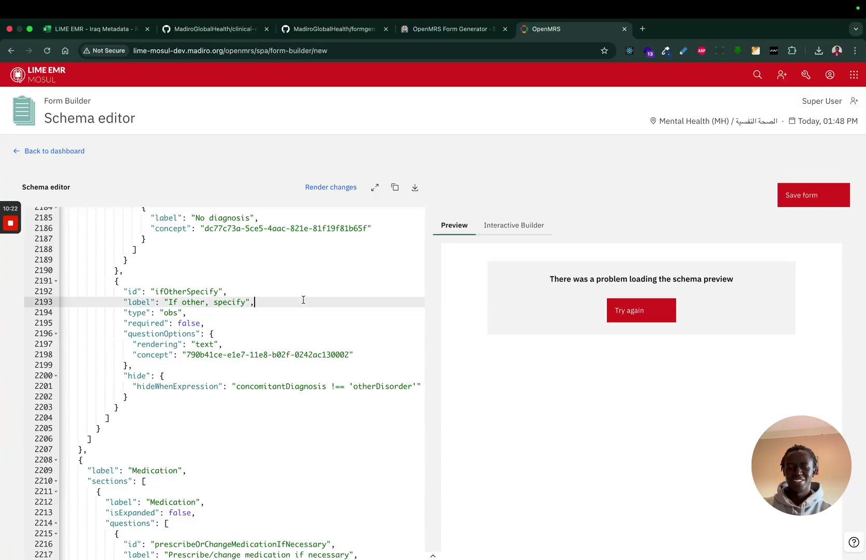
Step: Search the form schema from its beginning for "Inva" to locate the invalid hide expressions
key("super+Up")
left_click(320, 278)
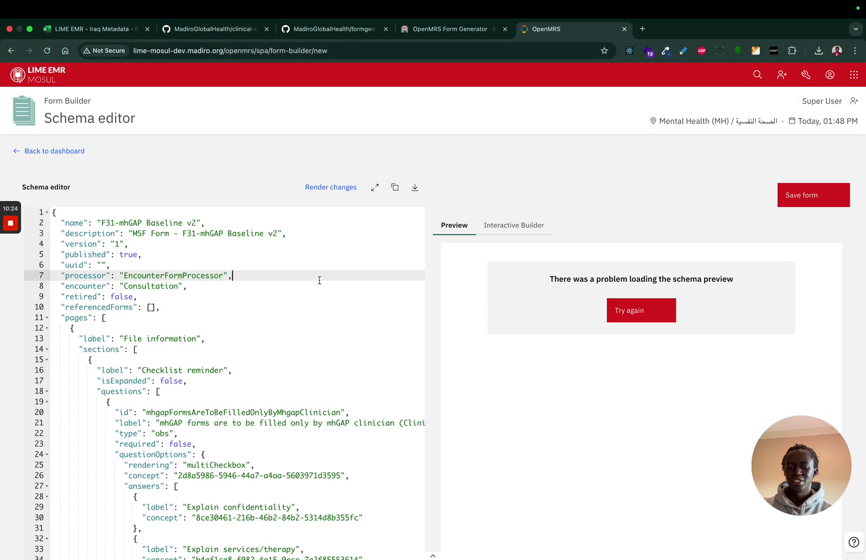
key("super+f")
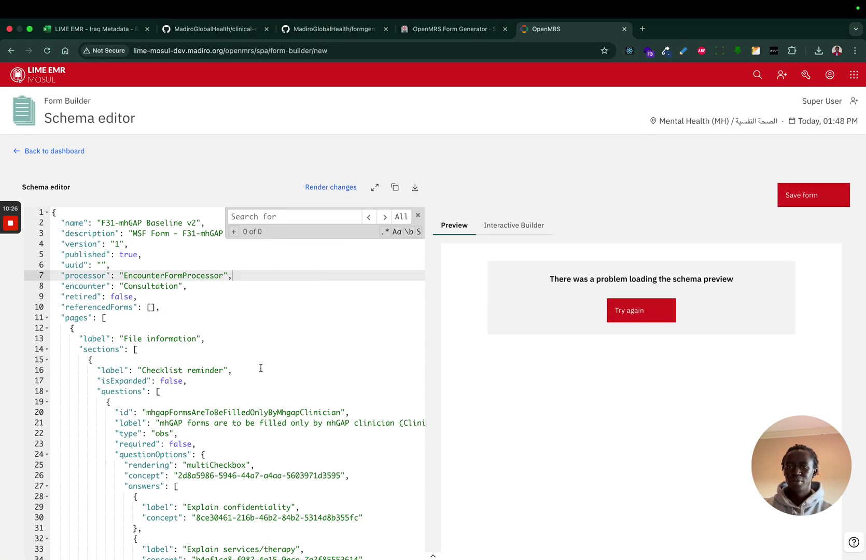
scroll(261, 368, "down", 1)
type("Ival")
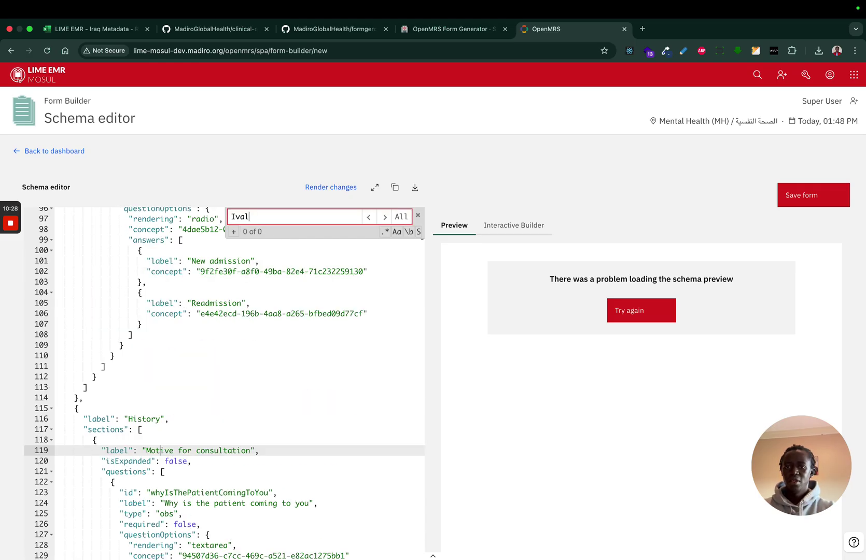
key("BackSpace")
key("BackSpace")
key("BackSpace")
type("nva")
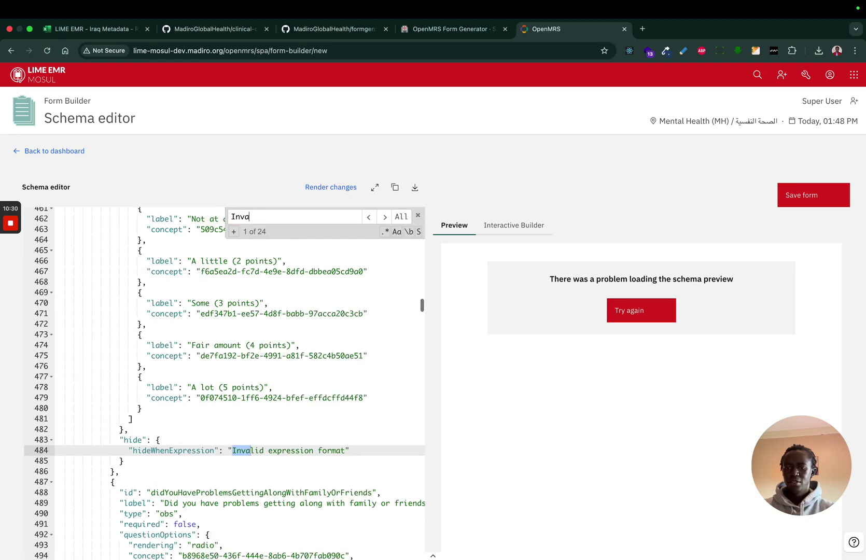
Step: Replace every occurrence of "Invalid expression format" in the schema with empty text
left_click_drag(232, 450, 345, 450)
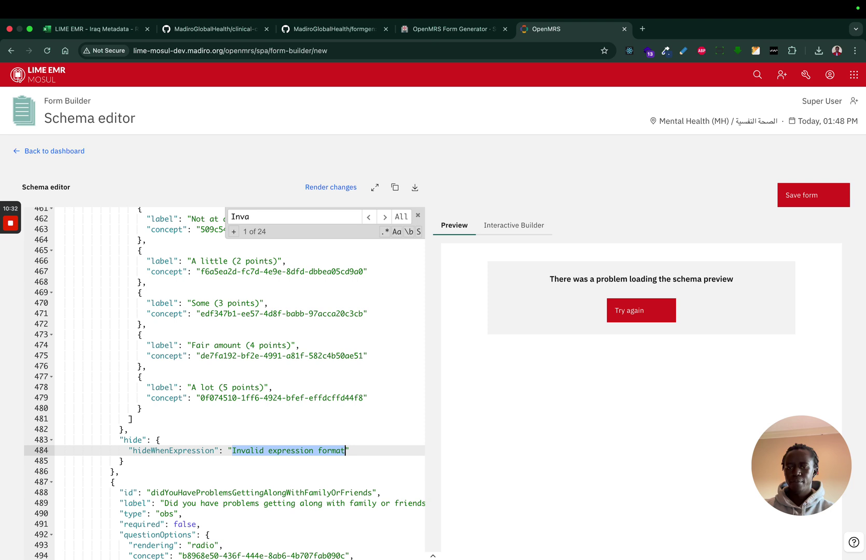
double_click(243, 216)
key("super+v")
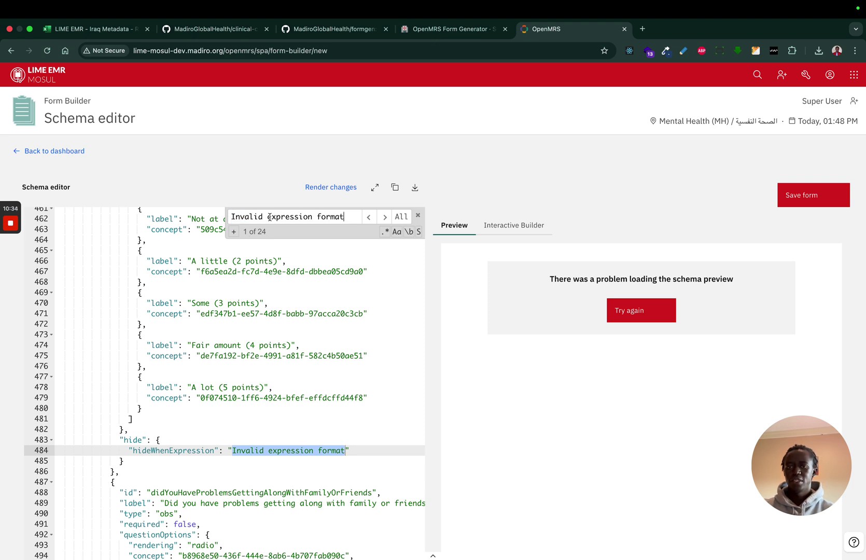
left_click(234, 232)
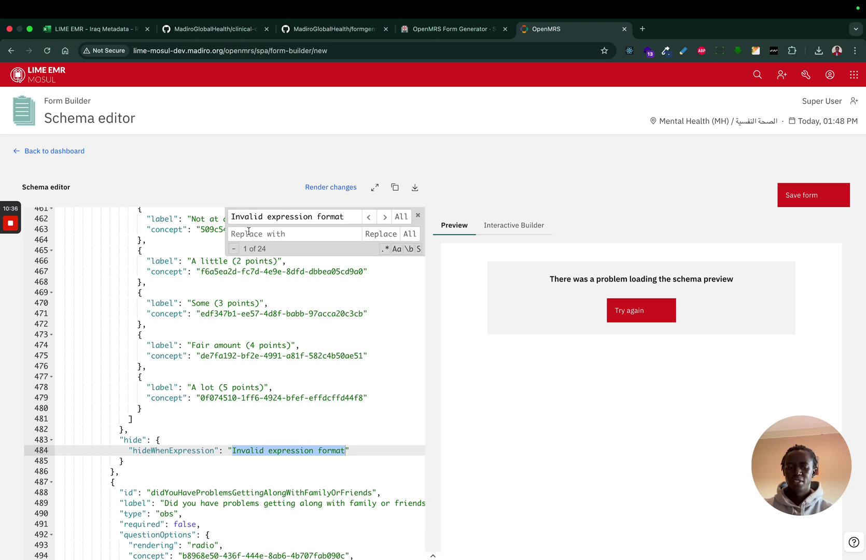
left_click(409, 234)
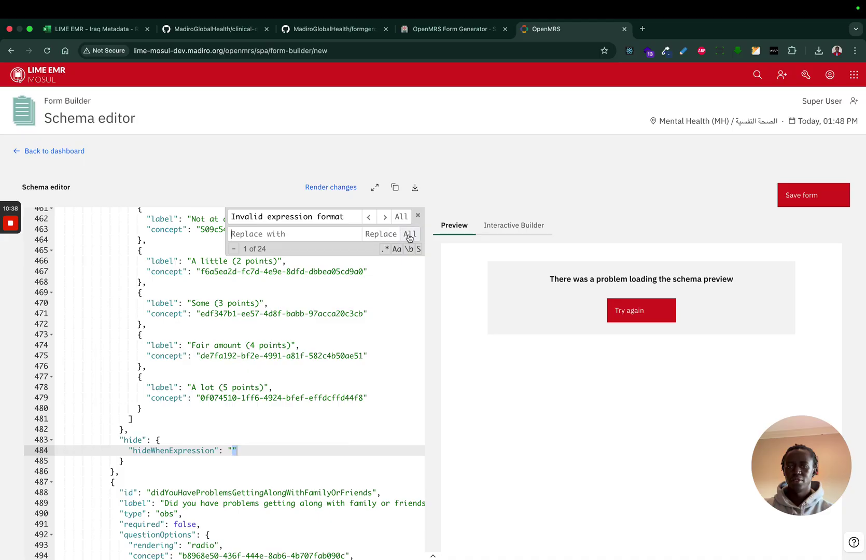
Step: Render the corrected schema in the form preview and close the find-and-replace box
left_click(324, 321)
left_click(335, 189)
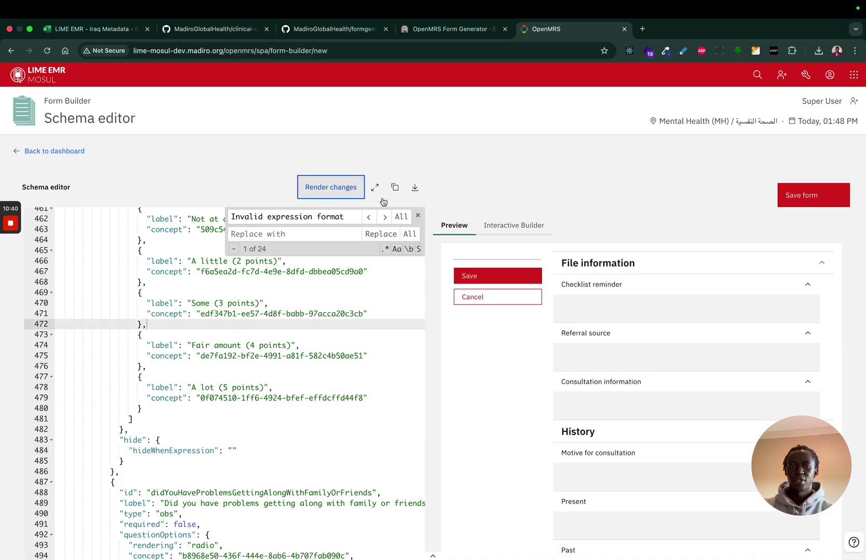
left_click(419, 217)
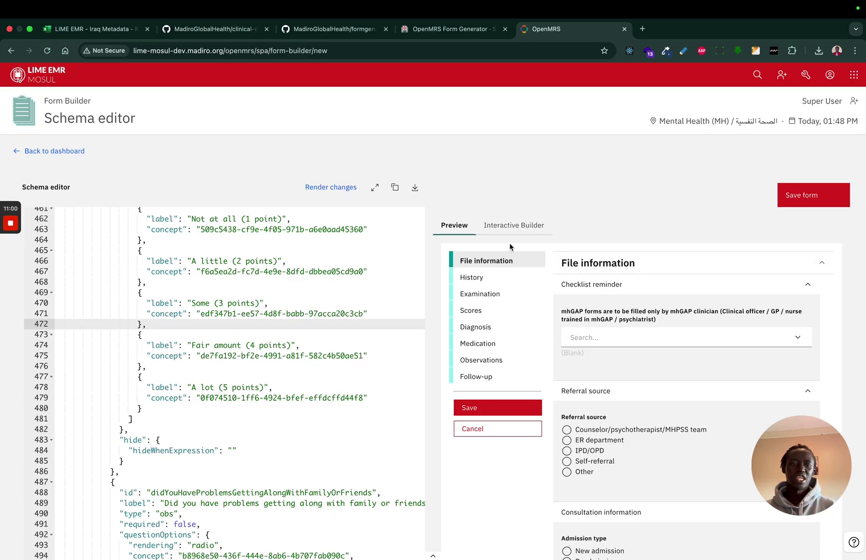
Step: Examine the File information and History pages of the rendered form preview
scroll(628, 337, "down", 5)
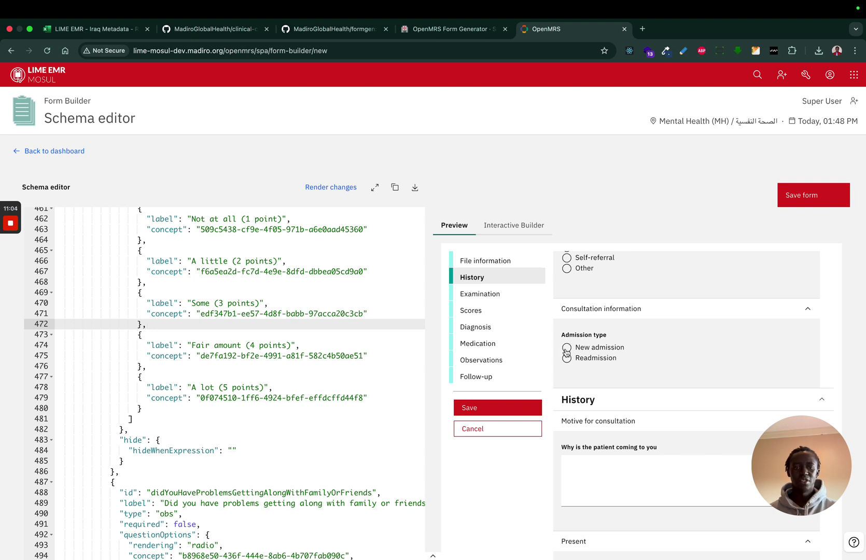
scroll(594, 366, "down", 2)
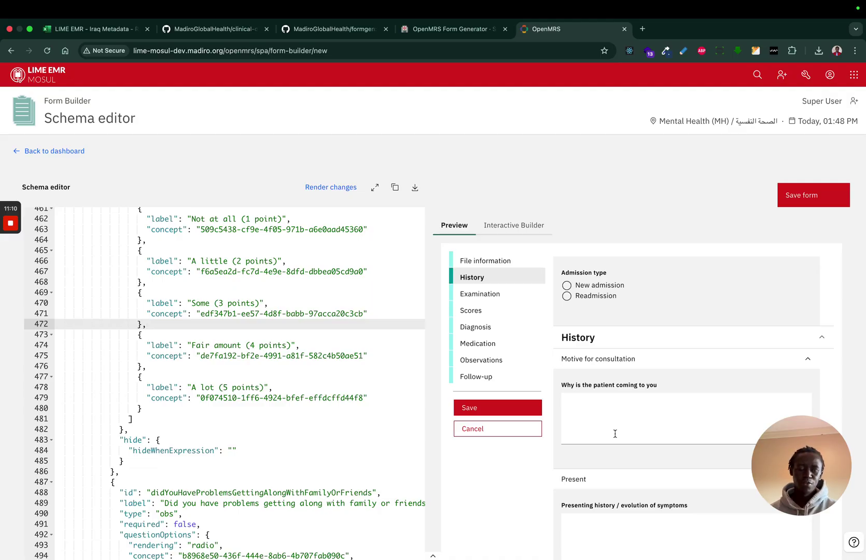
scroll(624, 371, "down", 6)
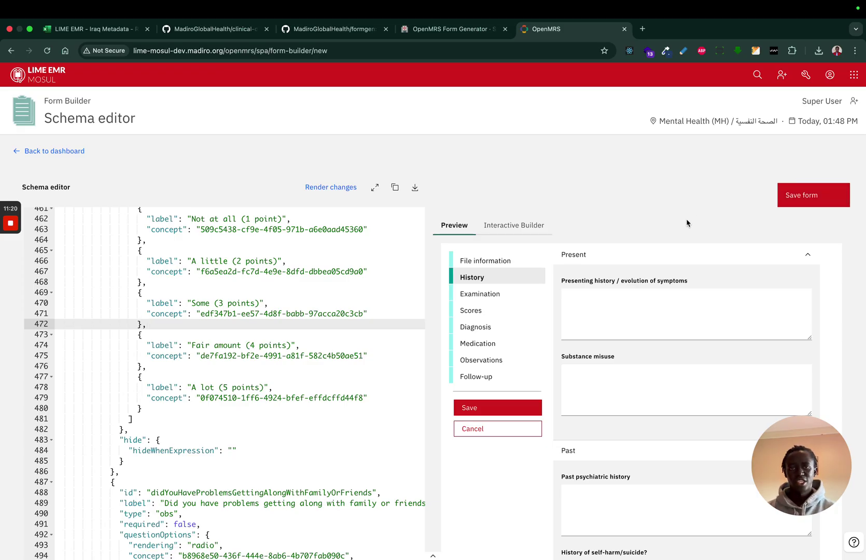
Step: Revisit the OpenMRS Form Generator's upload page and the clinical-content-tools and formgen repositories on GitHub
left_click(448, 31)
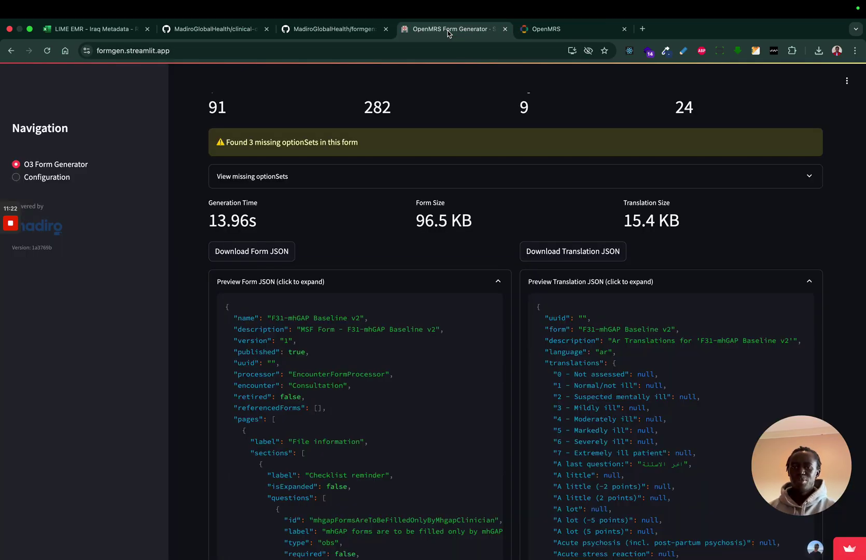
scroll(384, 243, "up", 15)
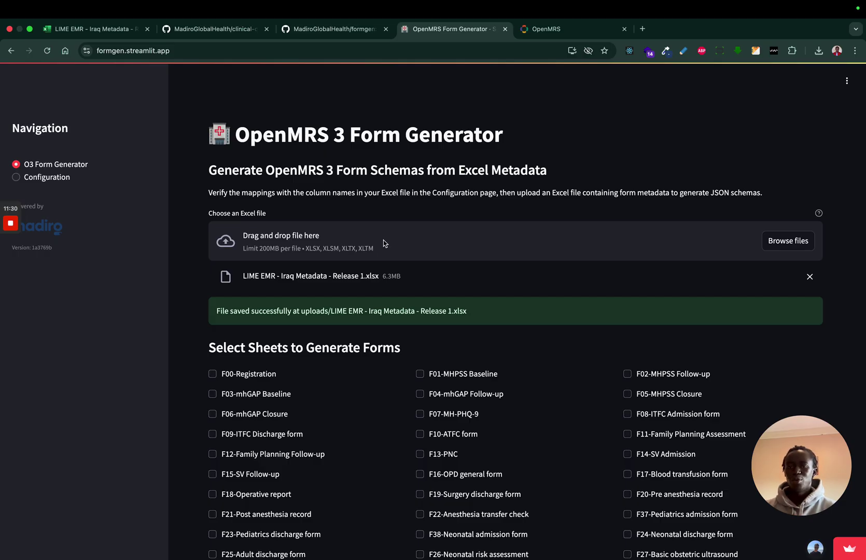
left_click(218, 30)
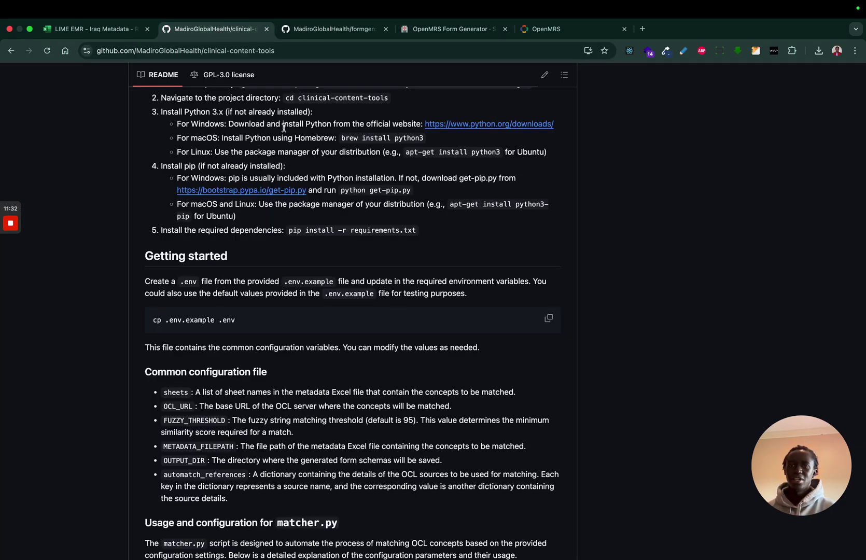
scroll(284, 127, "up", 20)
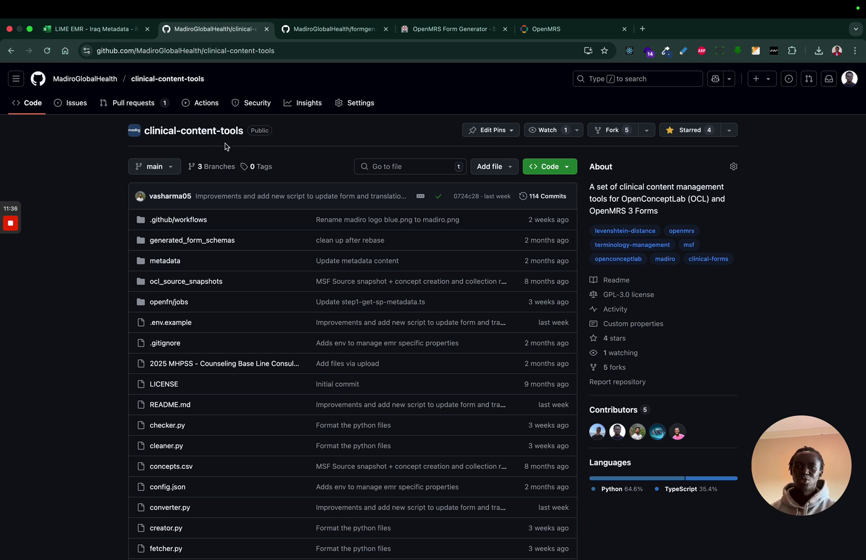
left_click(298, 32)
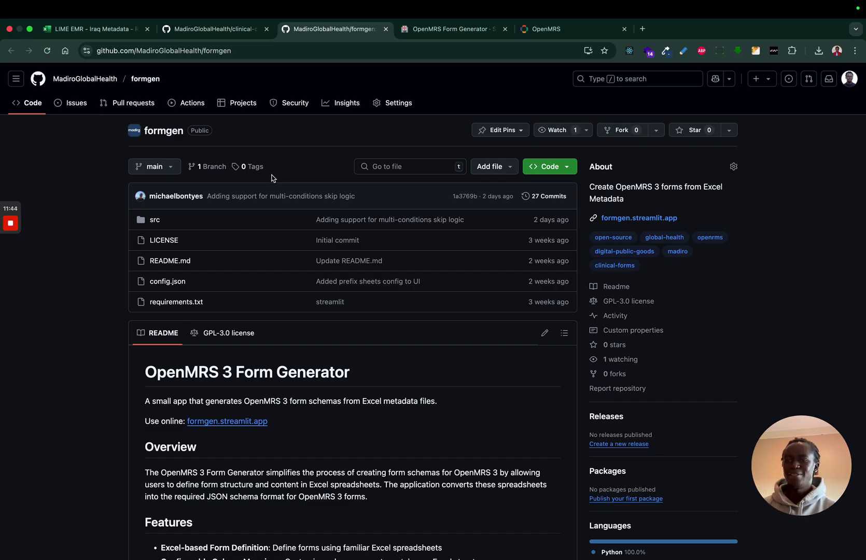
key("ctrl+Left")
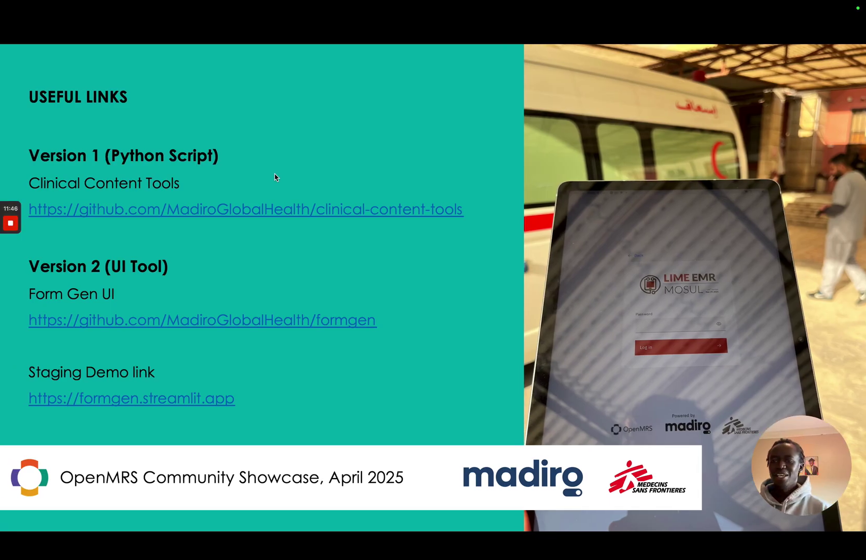
left_click(367, 232)
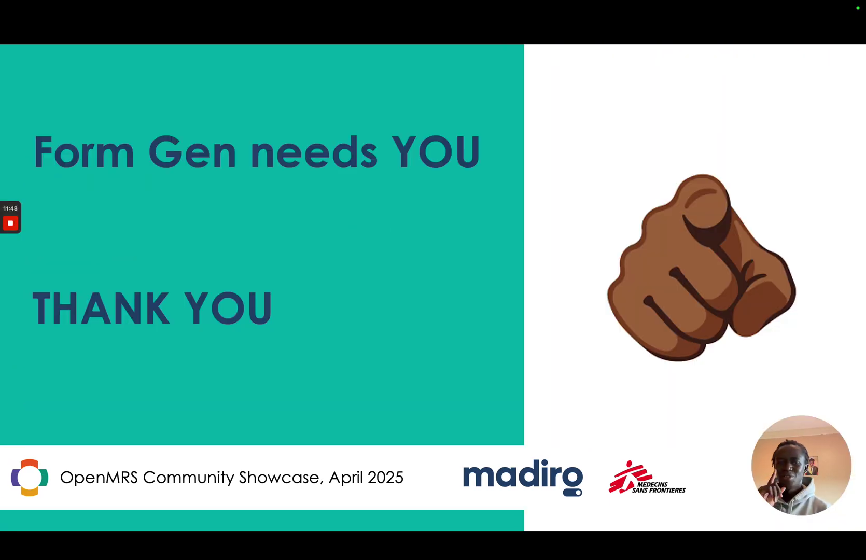